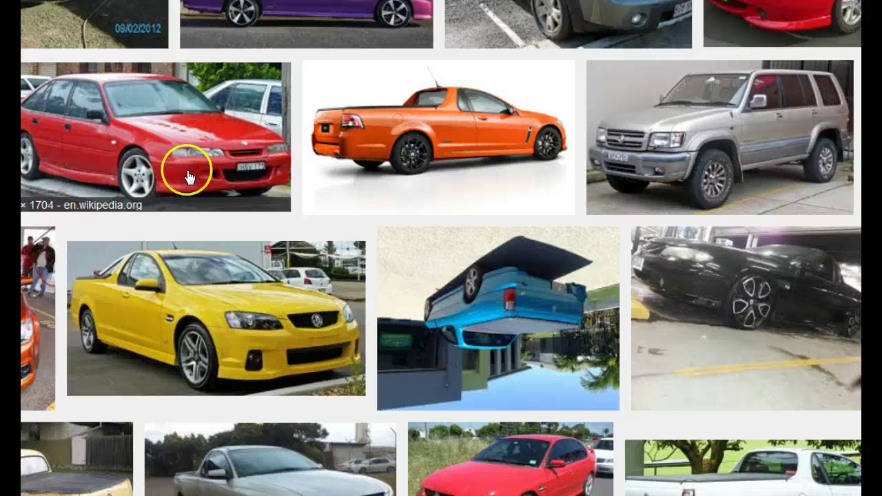
Browse the Holden ute image results and open the preview of the 3500 × 1969 orange ute photo from caradvice.com.au.
scroll(189, 172, up, 2)
scroll(190, 169, up, 1)
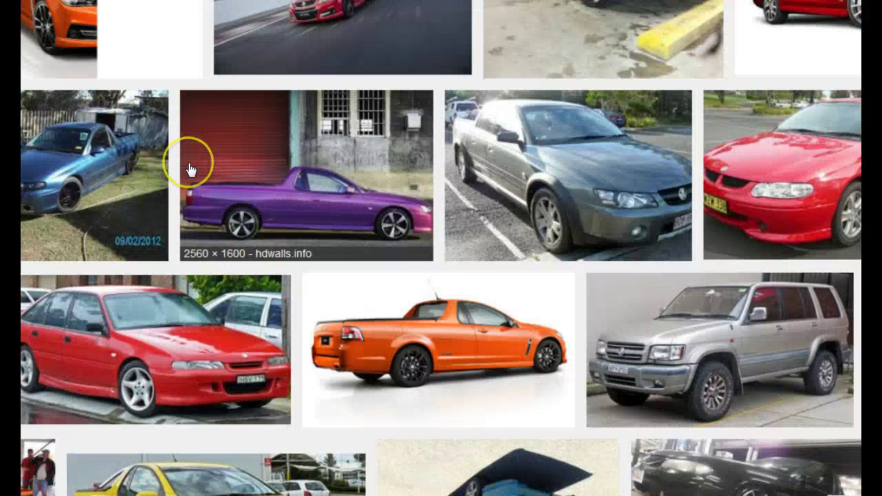
scroll(191, 170, up, 1)
click(305, 321)
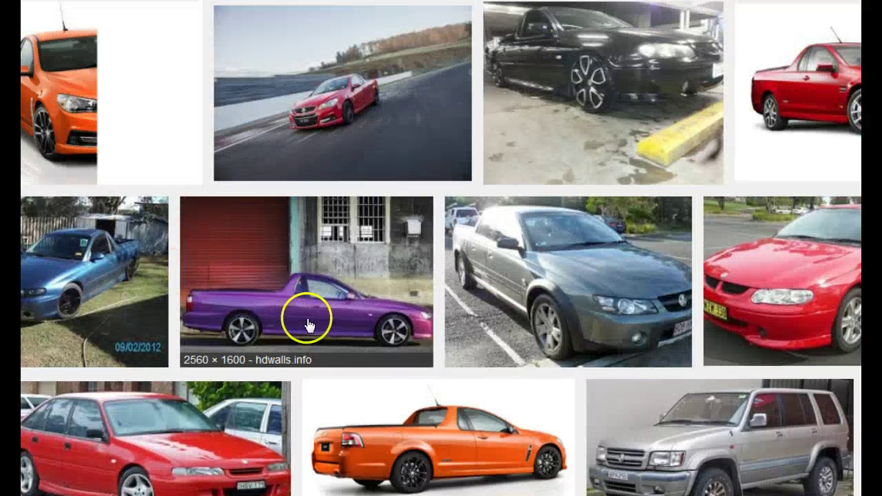
scroll(319, 322, down, 3)
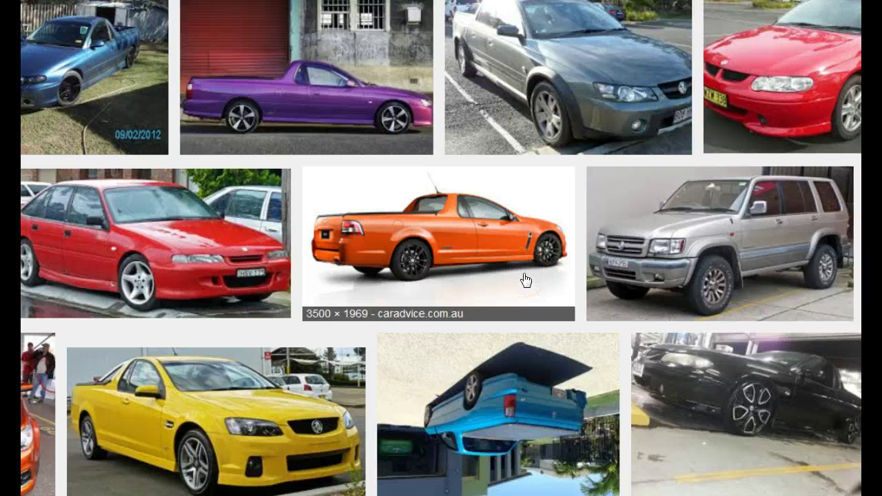
scroll(523, 278, up, 6)
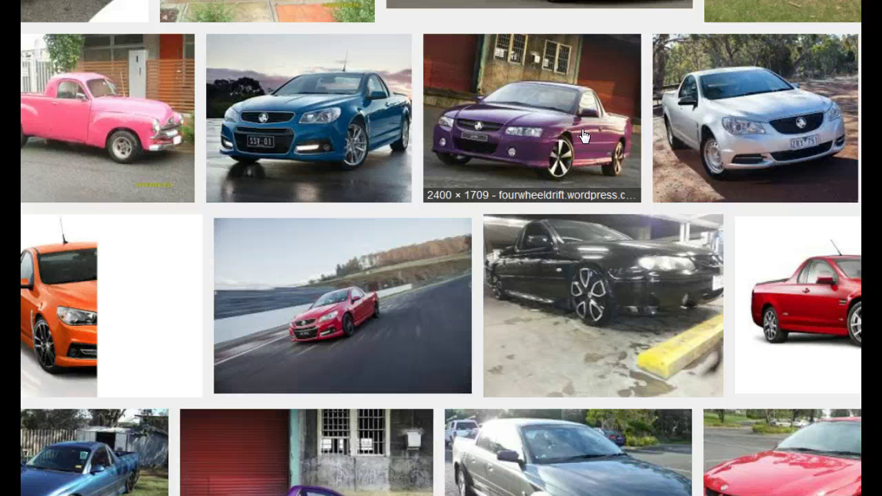
scroll(582, 136, down, 5)
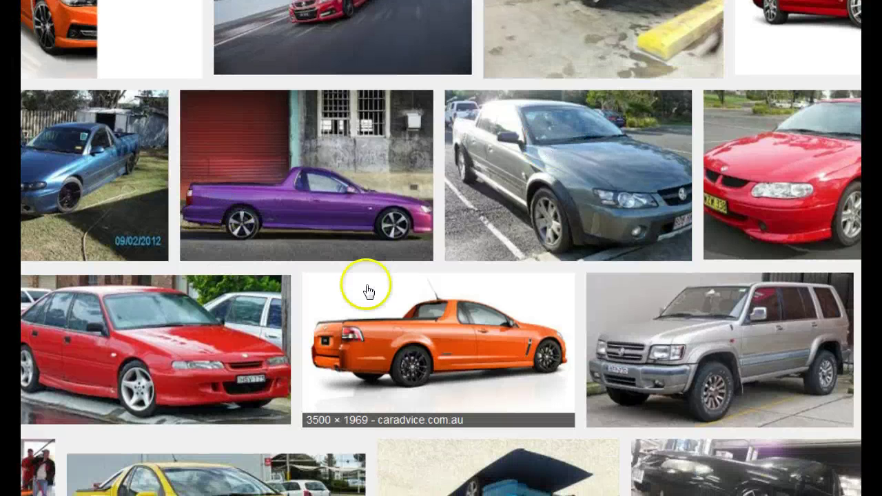
click(435, 331)
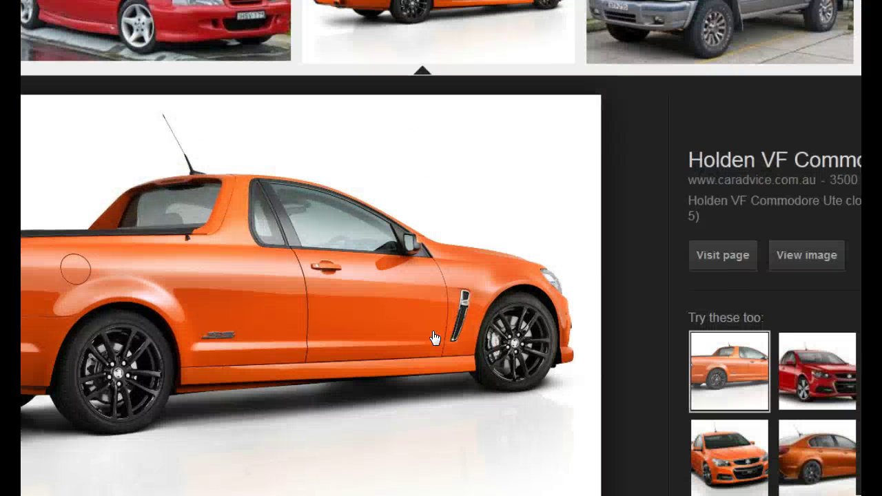
View the orange ute image on its own and inspect its detail at full resolution around the door.
scroll(434, 338, down, 2)
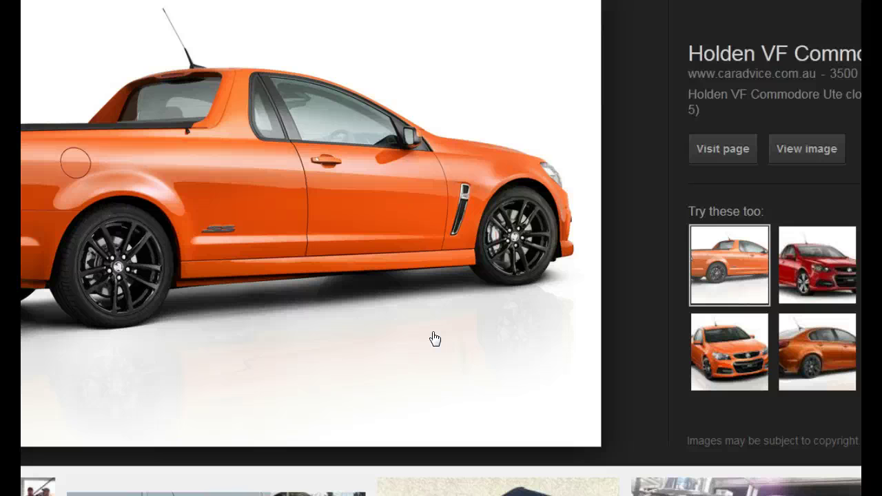
scroll(435, 339, up, 2)
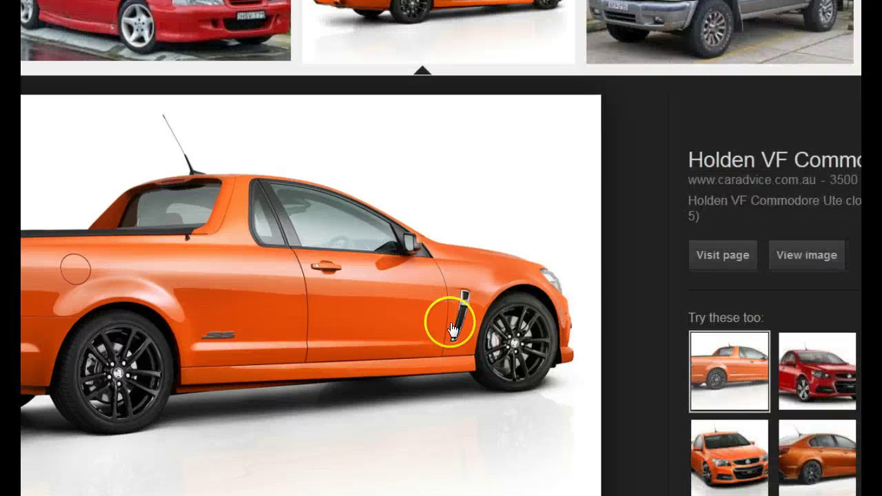
click(811, 260)
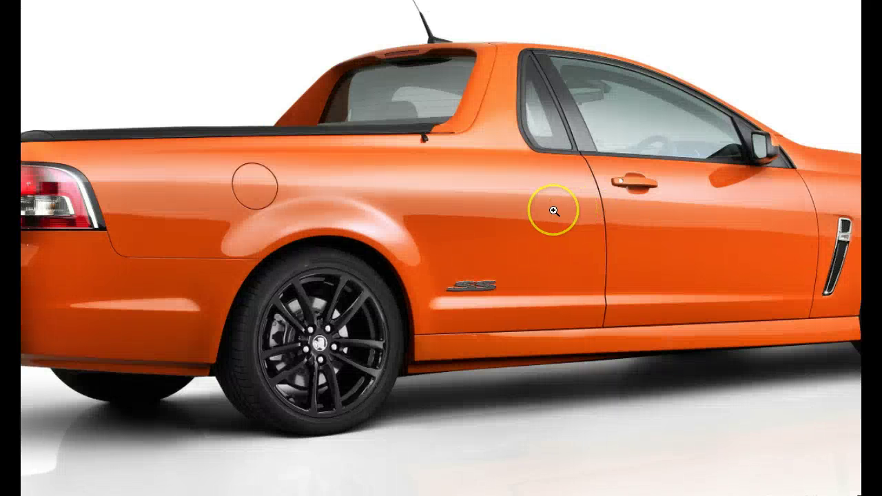
click(554, 211)
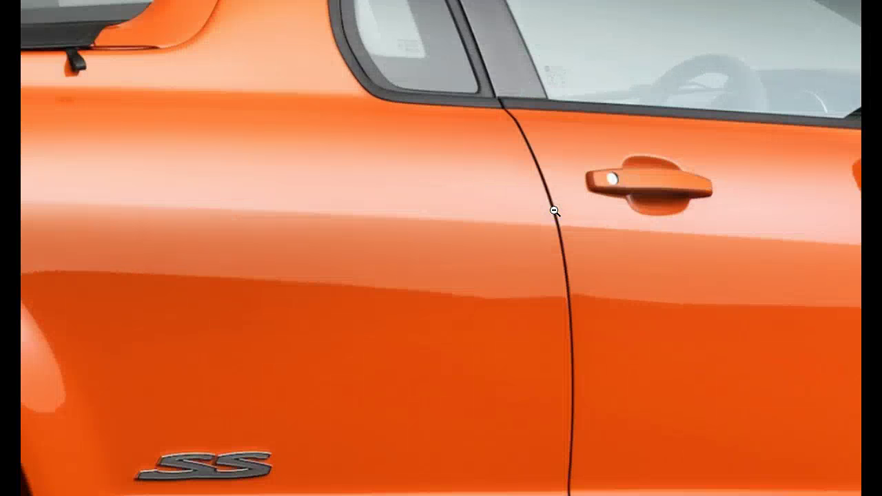
click(554, 211)
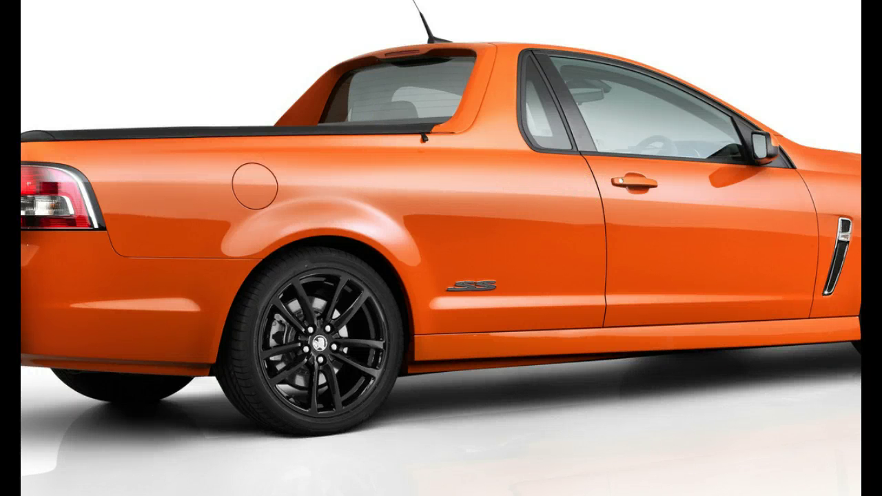
key(alt+Left)
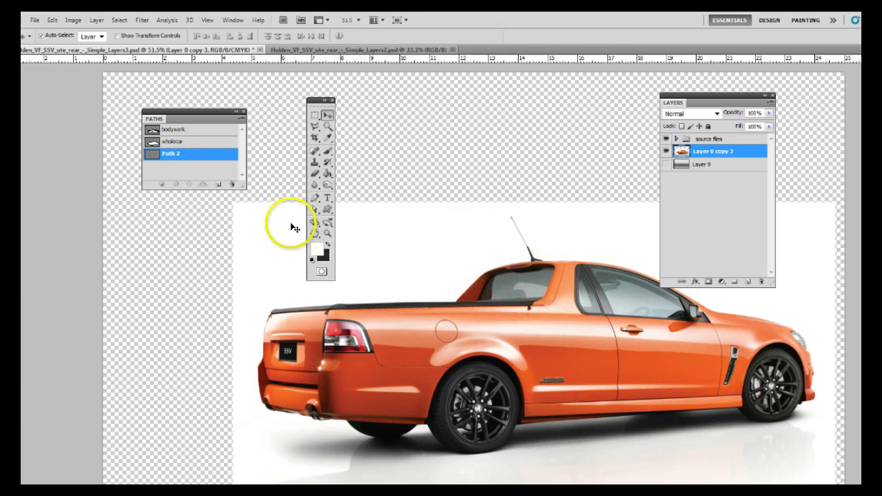
Load the wholecar path as a selection, invert it and delete the white background from Layer 0 copy 3.
click(172, 143)
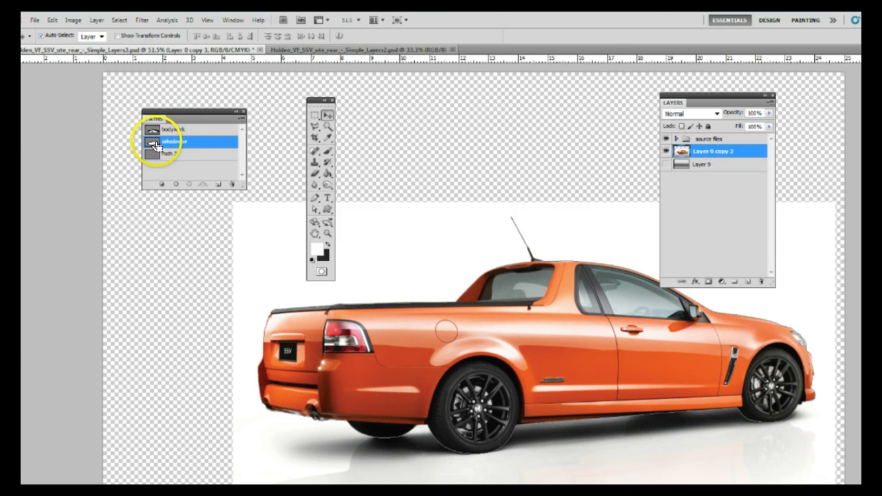
ctrl+click(154, 146)
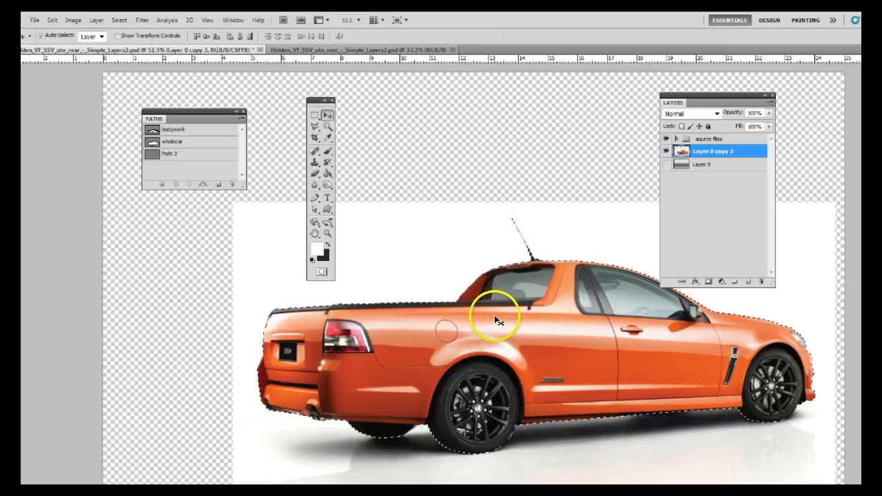
click(120, 22)
click(137, 65)
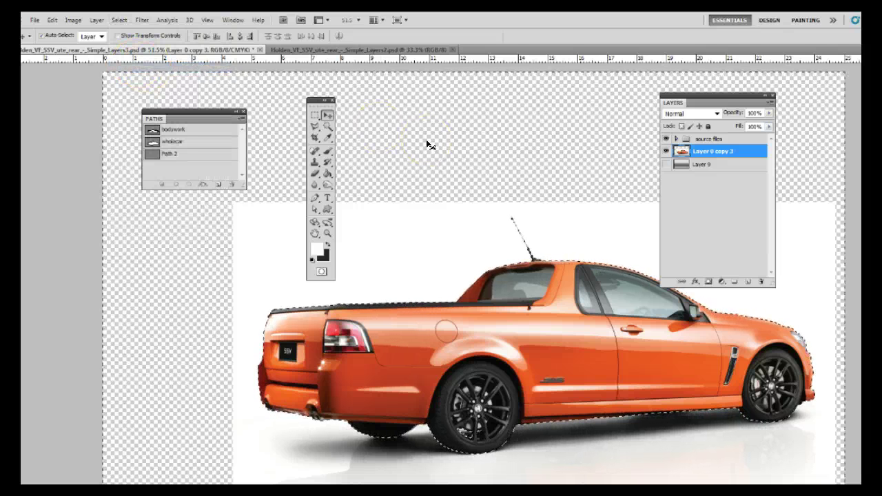
key(Delete)
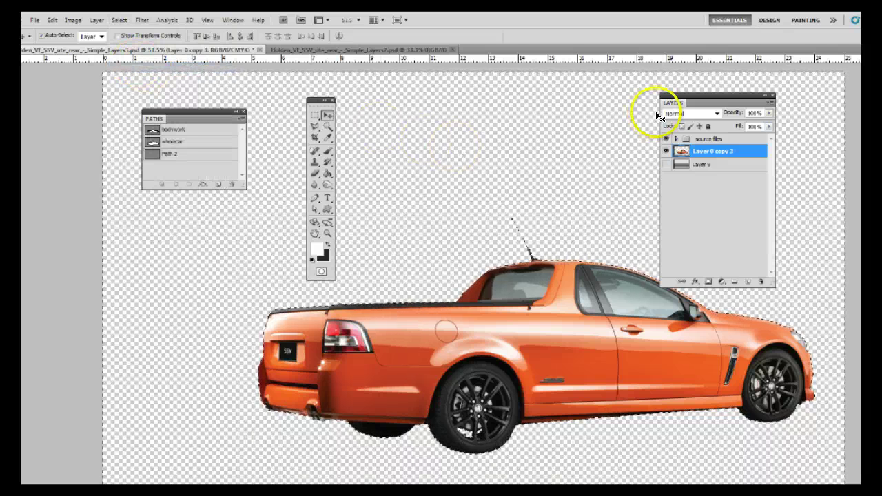
Check the cut-out car against the Layer 9 gradient, hide that layer again and clear the selection.
click(666, 164)
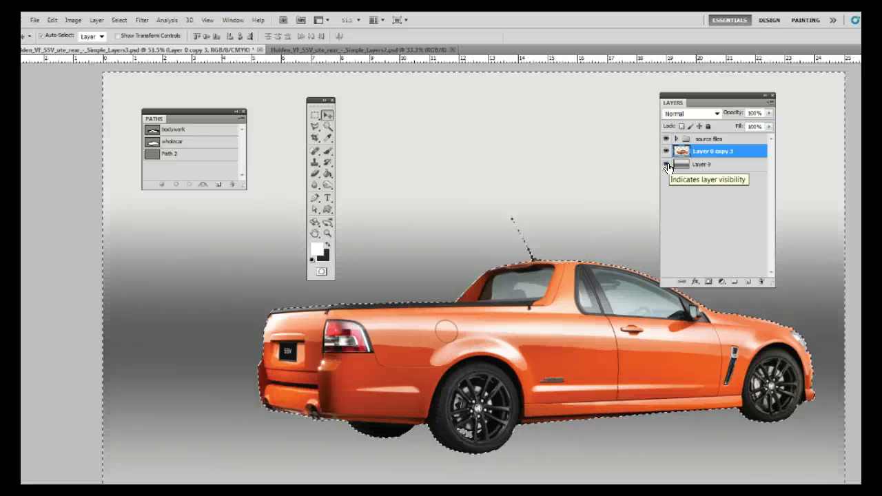
click(666, 164)
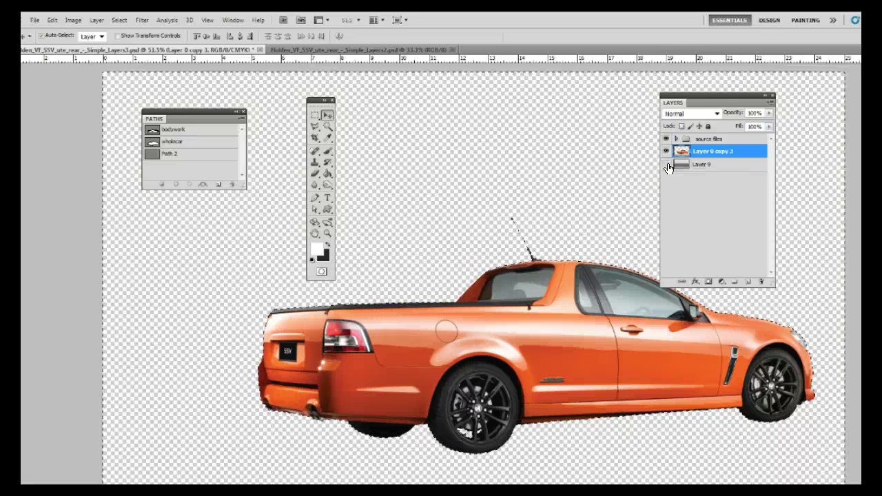
click(120, 20)
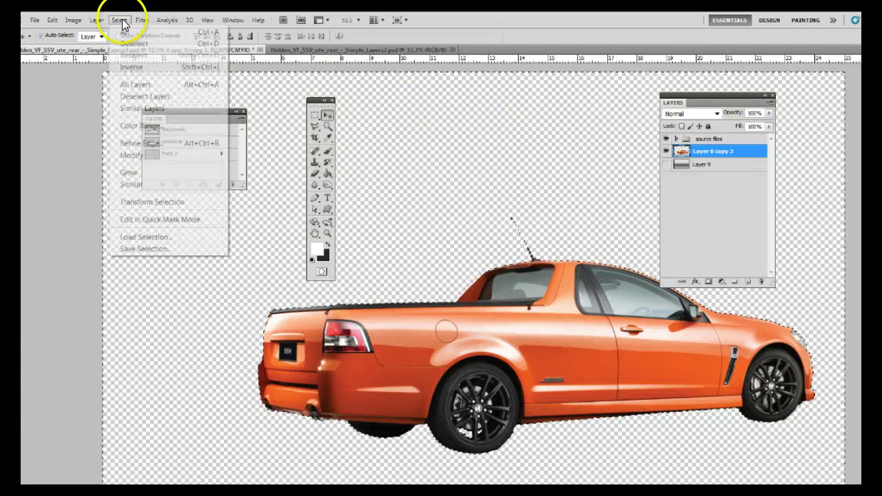
click(129, 42)
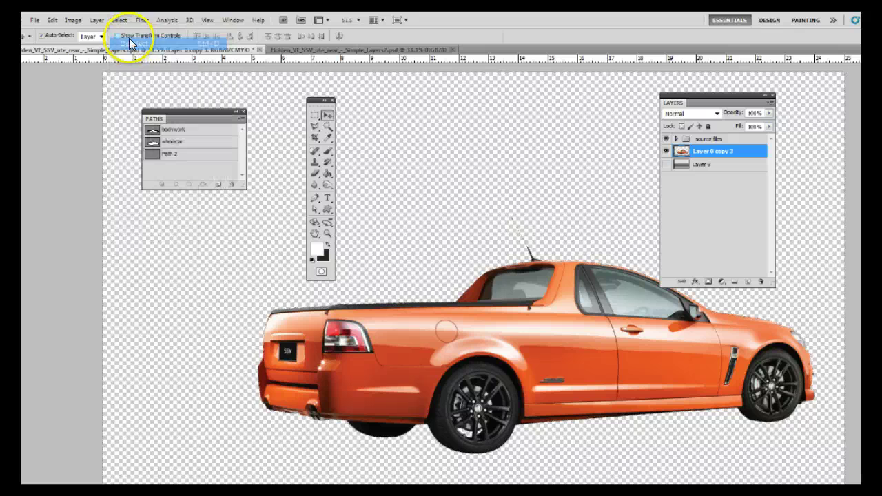
Load the bodywork path as a selection to check the areas it outlines, and deselect it.
click(173, 129)
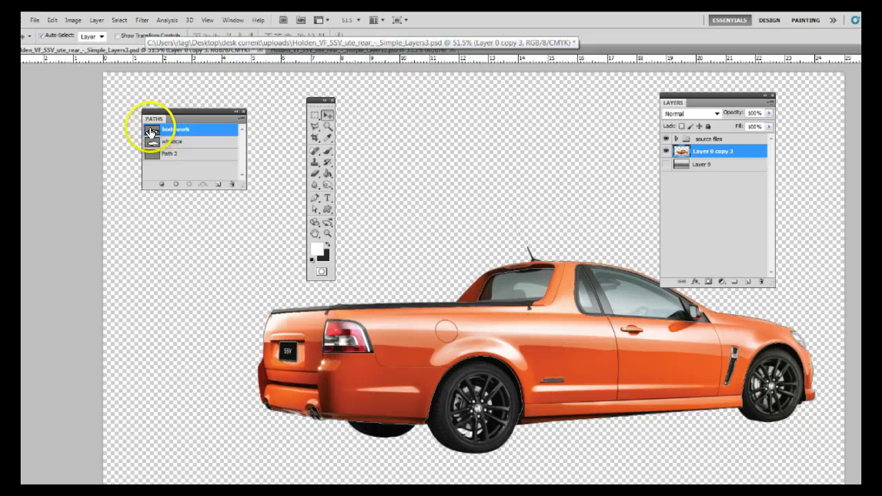
ctrl+click(150, 132)
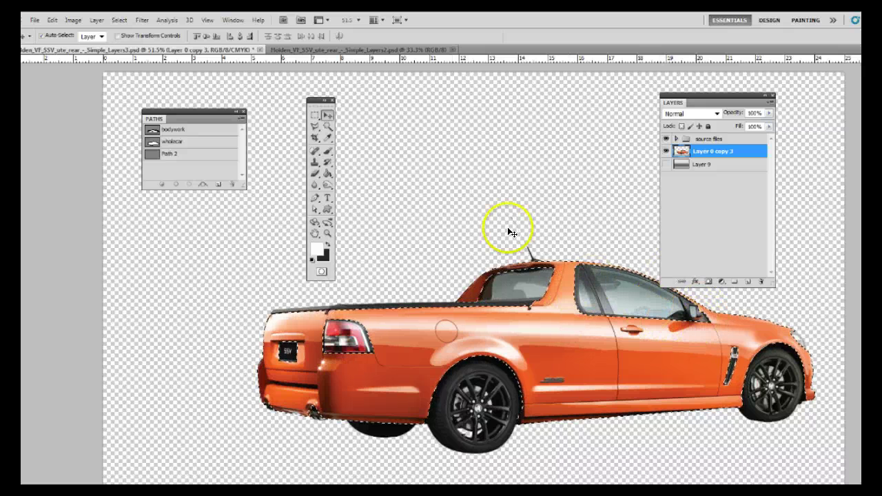
click(119, 20)
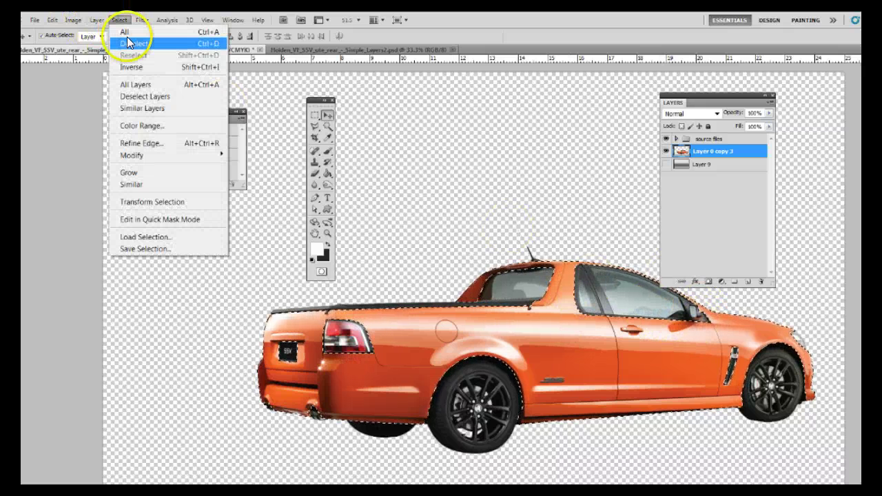
click(127, 38)
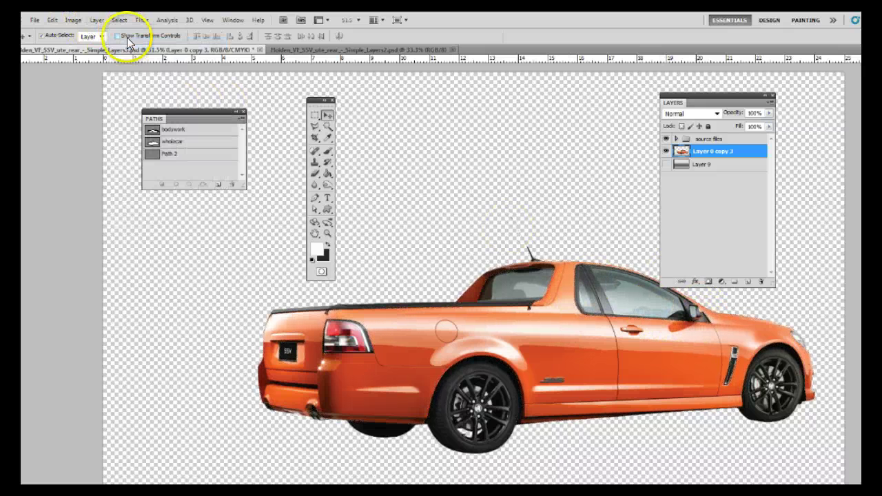
Show Layer 9 and draw the first, curving part of a freeform Pen path in Path 2 above the car, ending in a corner anchor.
click(173, 152)
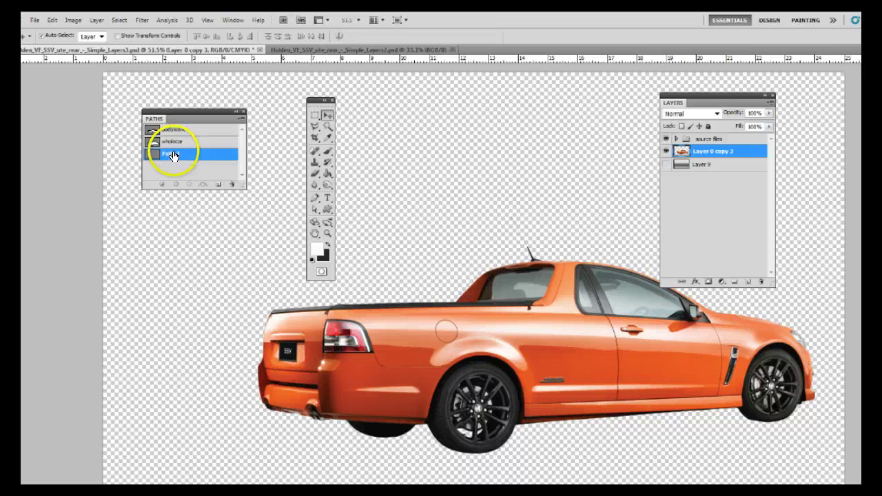
click(666, 164)
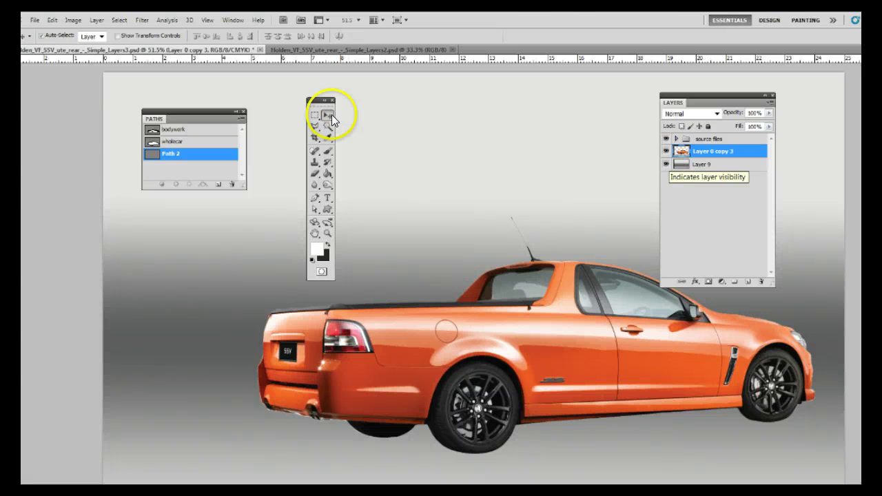
click(314, 197)
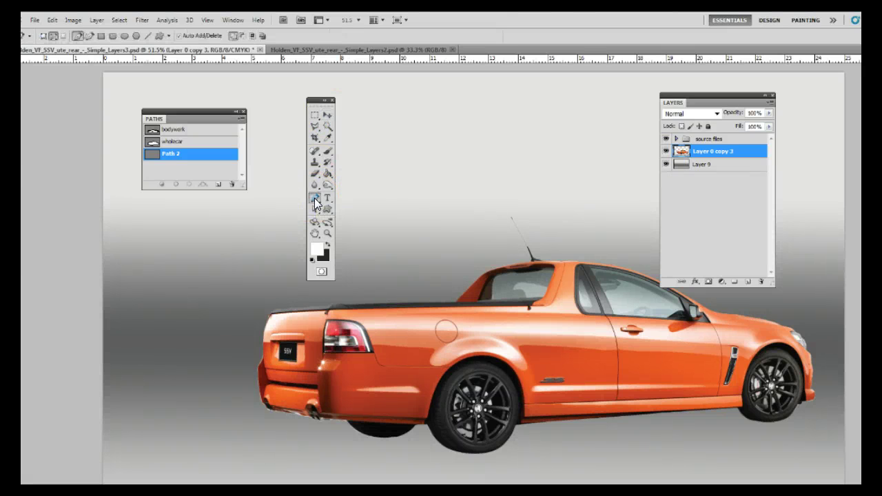
click(540, 128)
click(456, 178)
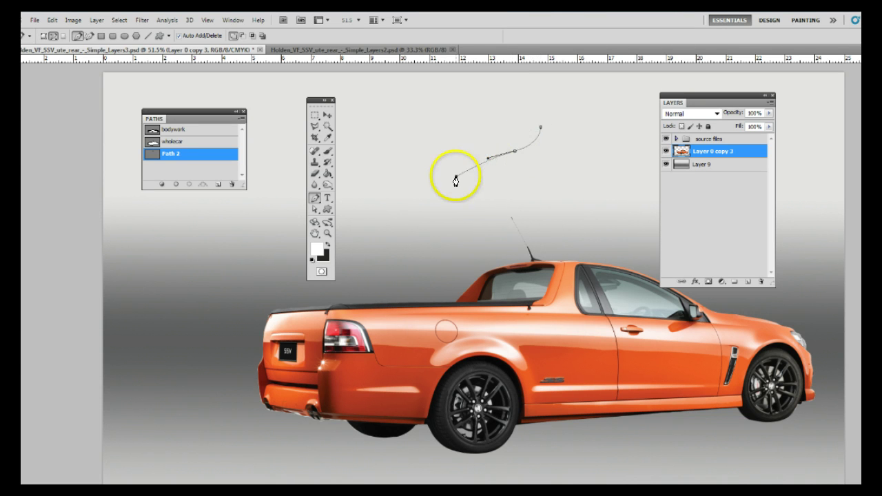
drag(428, 207, 392, 179)
click(396, 149)
drag(417, 131, 370, 157)
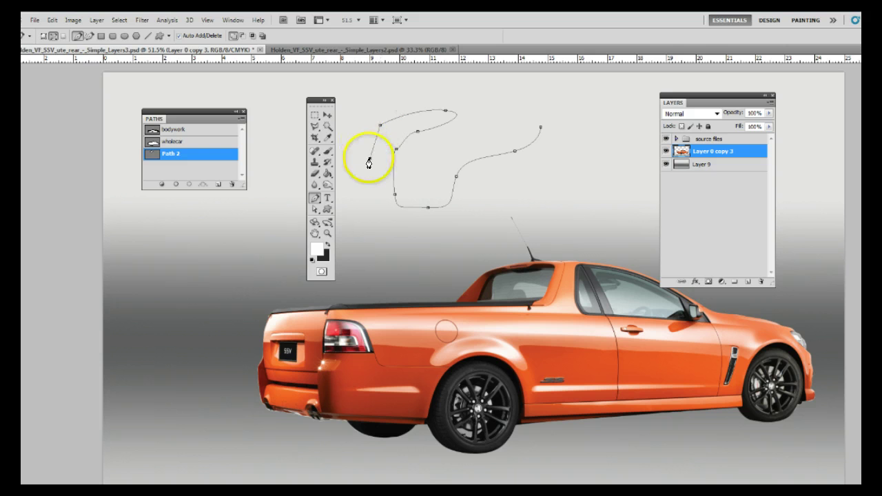
drag(371, 223, 496, 210)
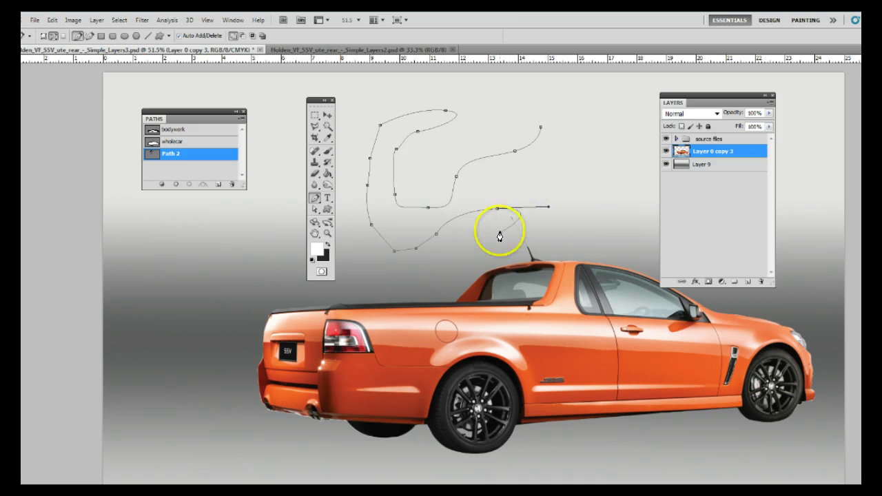
click(497, 210)
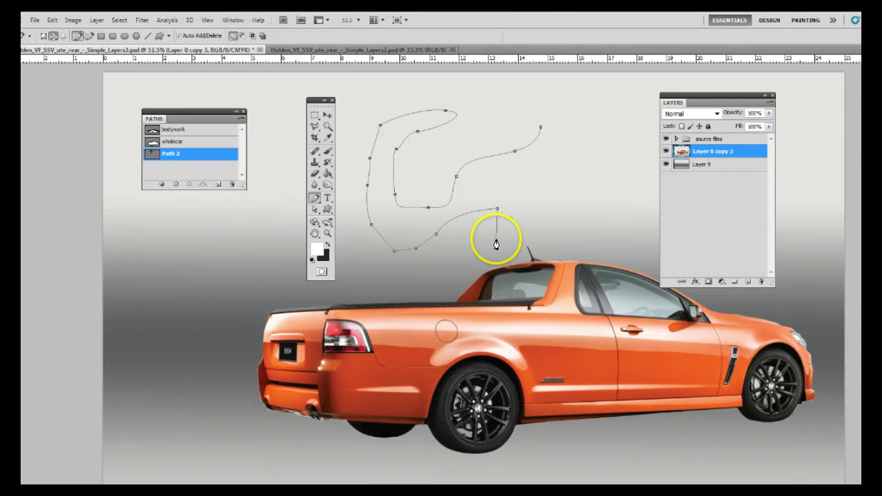
Continue the Path 2 outline with straight and curved Pen segments above the cab and close it at its starting anchor.
click(496, 241)
click(530, 225)
click(547, 187)
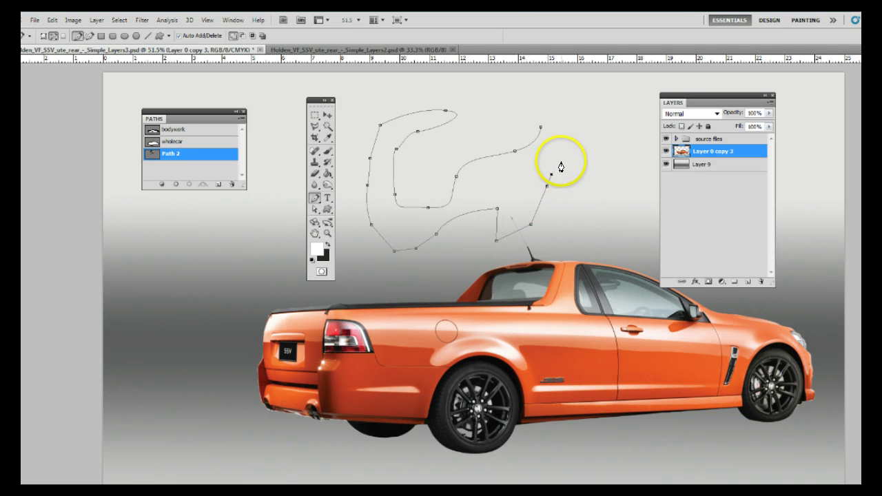
drag(561, 162, 571, 200)
click(571, 198)
click(580, 210)
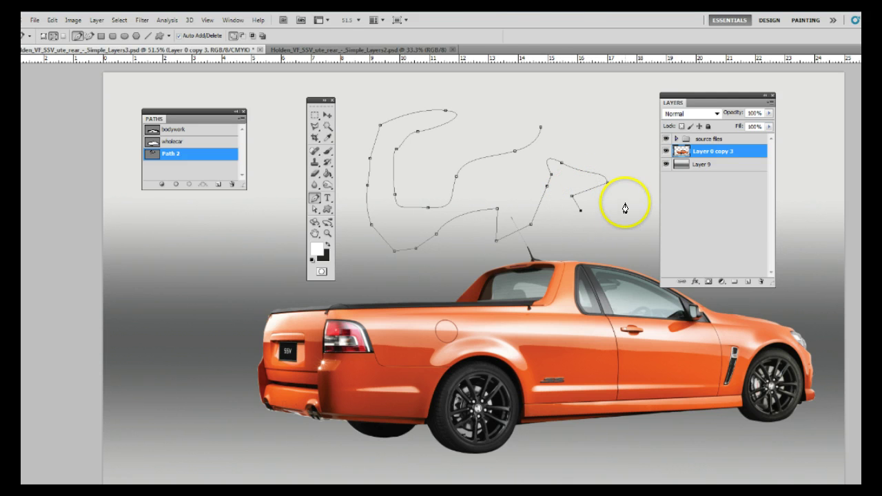
click(625, 204)
click(621, 159)
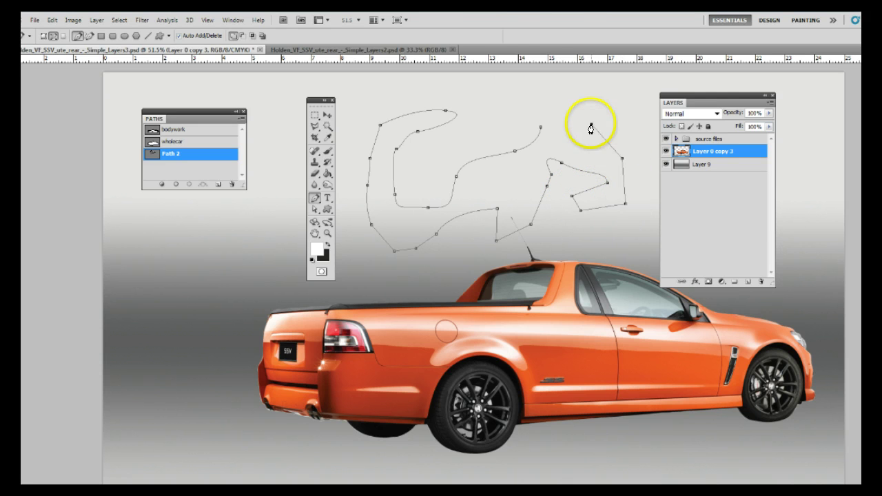
click(541, 130)
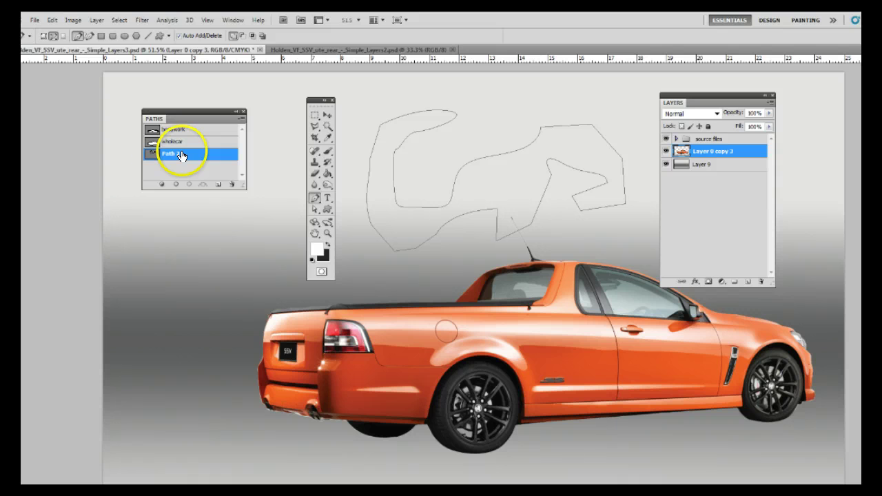
Remove Path 2 and load the bodywork path as a selection around the car's painted panels.
ctrl+click(153, 158)
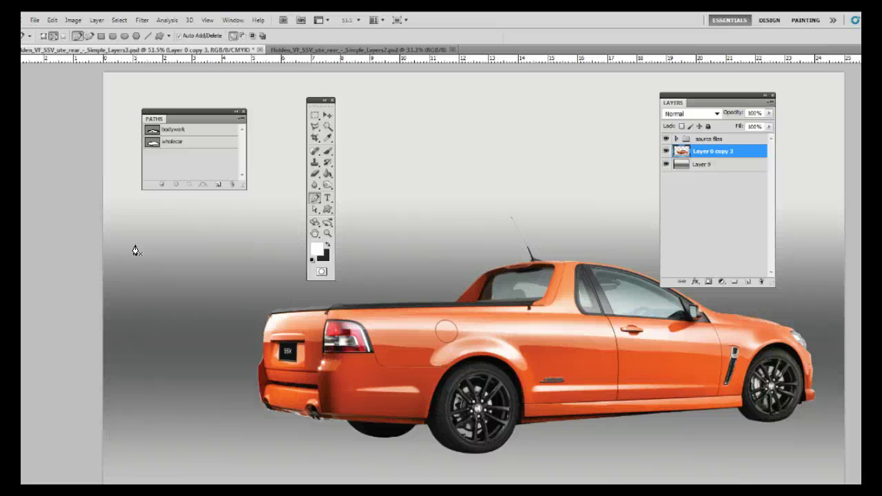
click(159, 132)
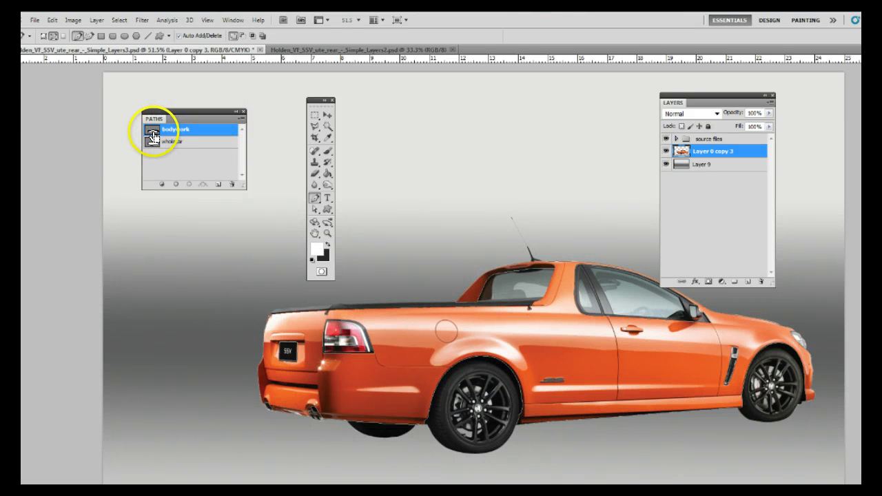
ctrl+click(153, 136)
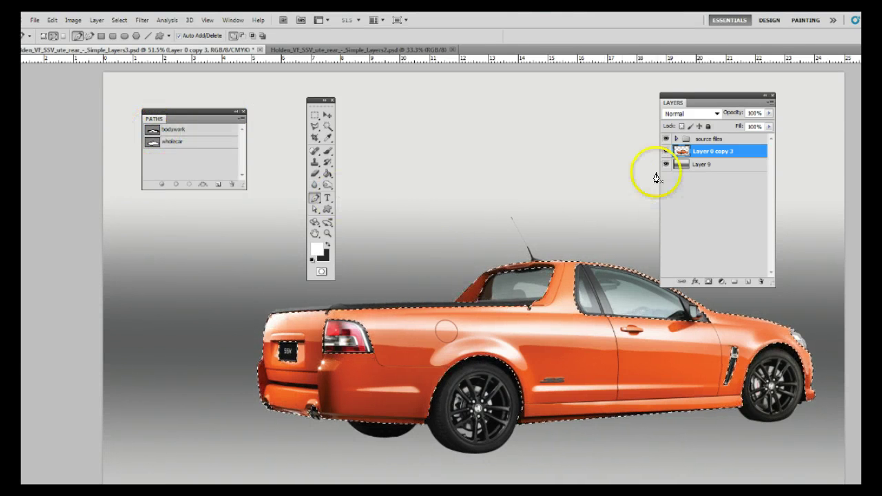
Copy the selected bodywork from Layer 0 copy 3, paste it as a new layer, and hide Layer 0 copy 3.
mouse_move(700, 155)
mouse_down()
mouse_move(712, 158)
mouse_move(705, 142)
mouse_move(708, 150)
mouse_up()
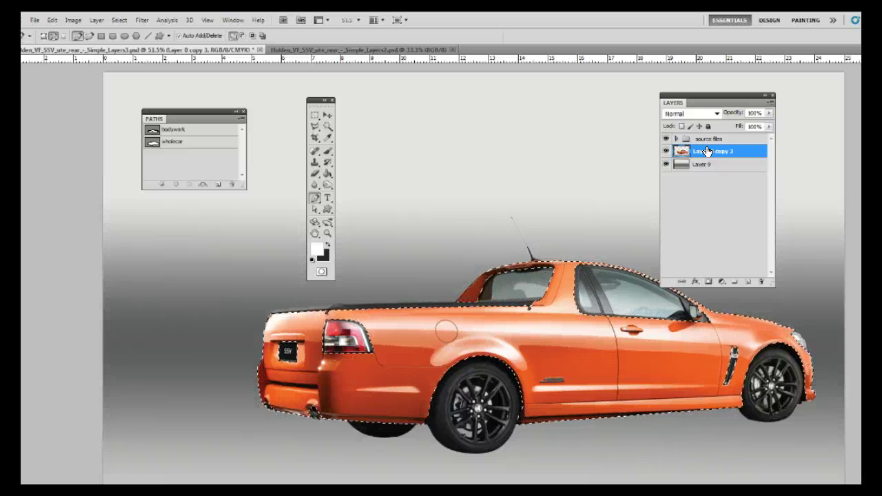
click(453, 119)
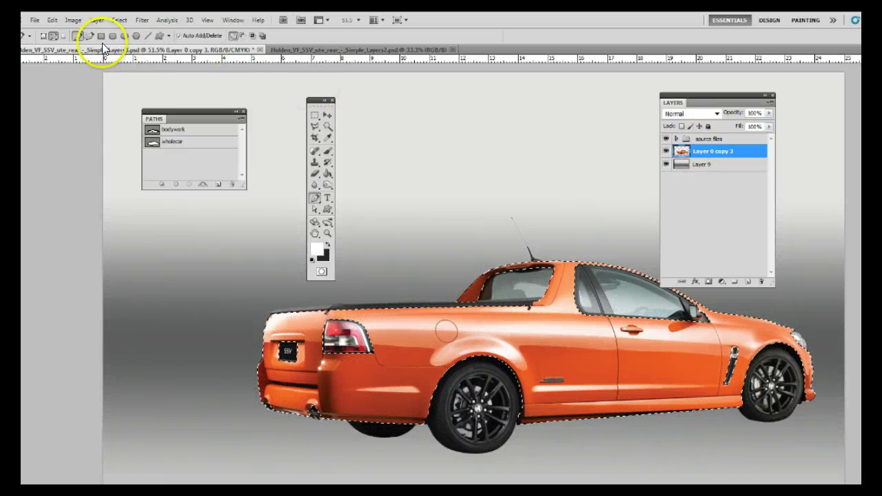
click(52, 20)
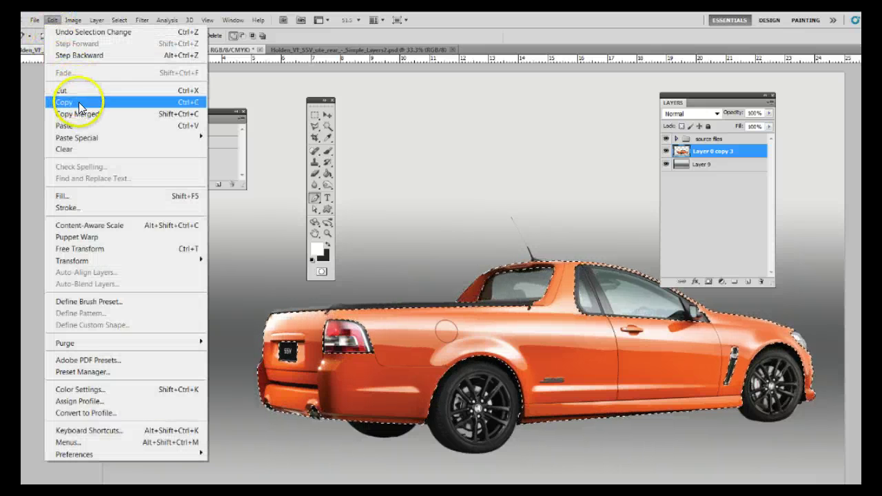
click(77, 102)
click(52, 20)
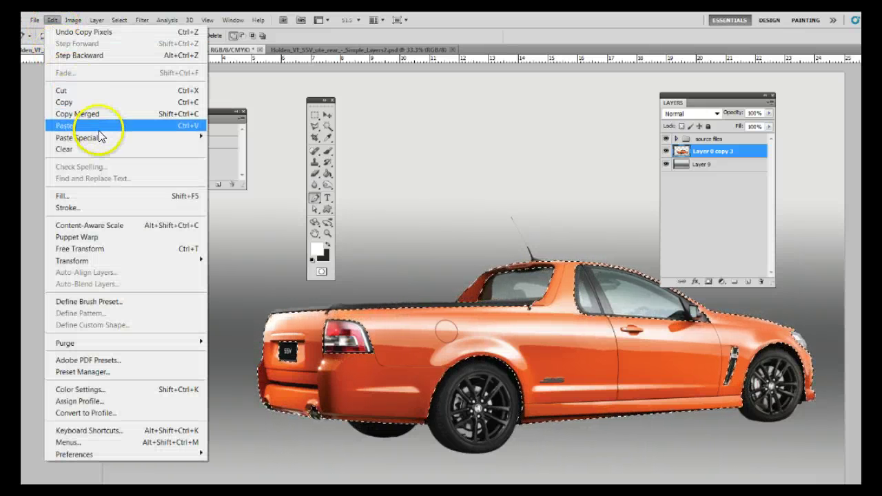
mouse_move(103, 138)
click(261, 143)
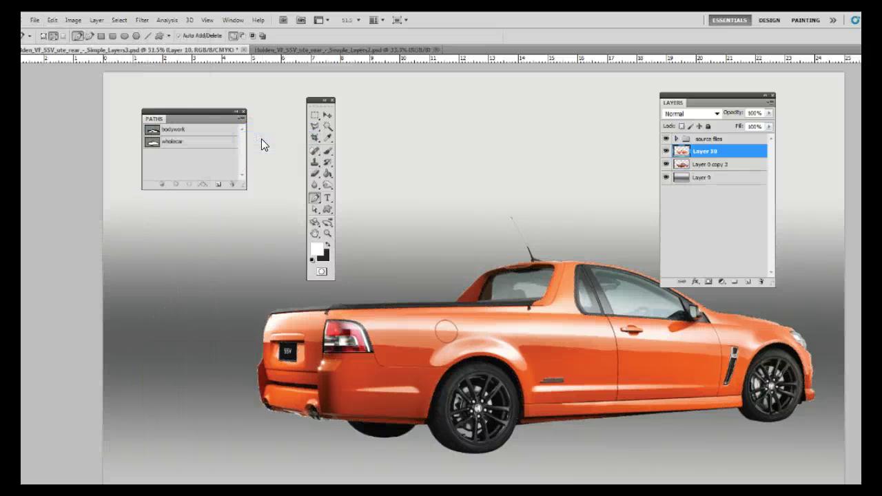
click(698, 166)
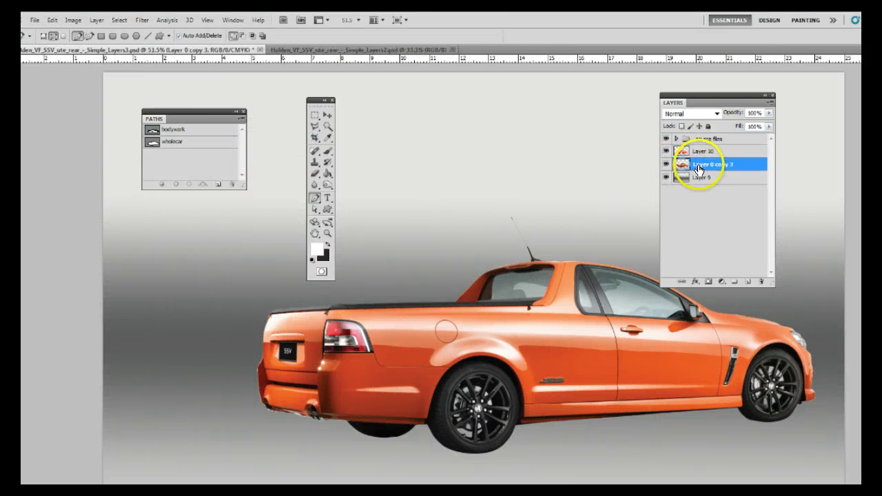
click(665, 164)
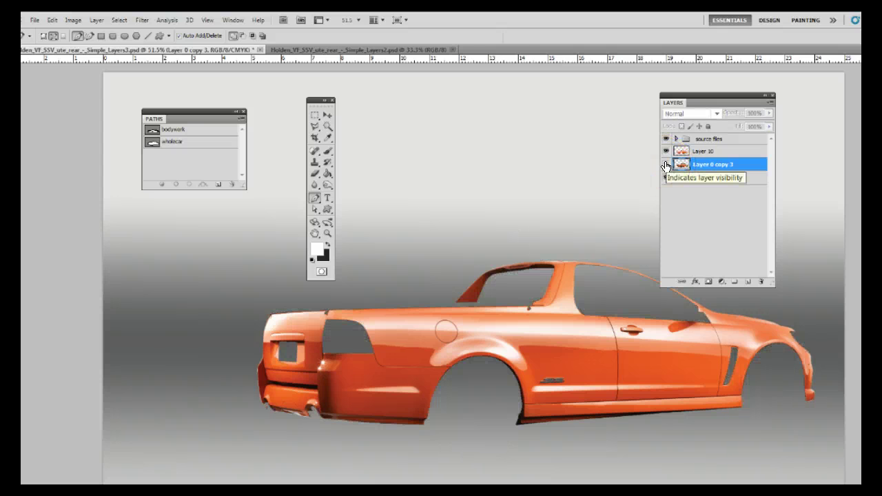
Duplicate the pasted bodywork layer, Layer 10, twice to get three stacked bodywork layers.
click(703, 153)
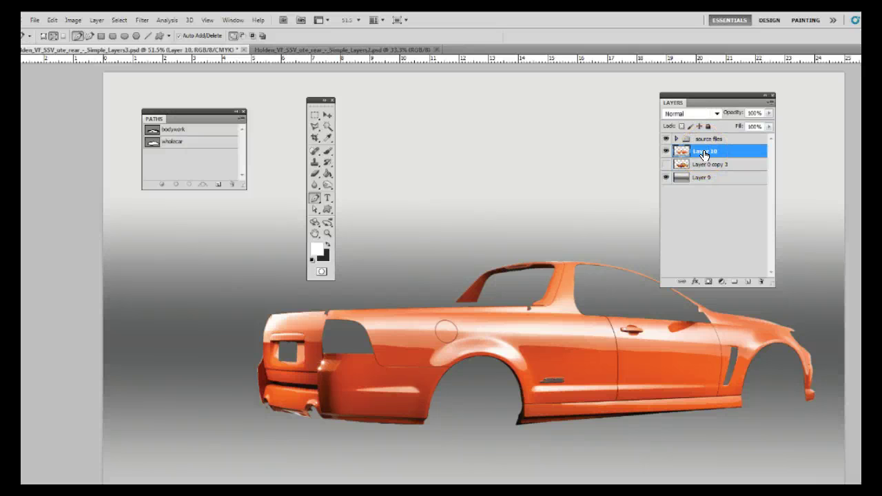
drag(703, 152, 747, 282)
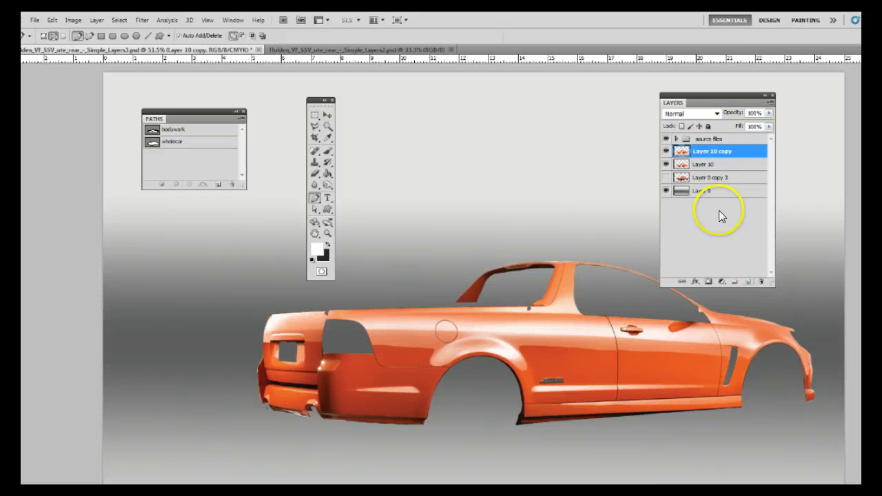
click(713, 152)
drag(713, 152, 744, 285)
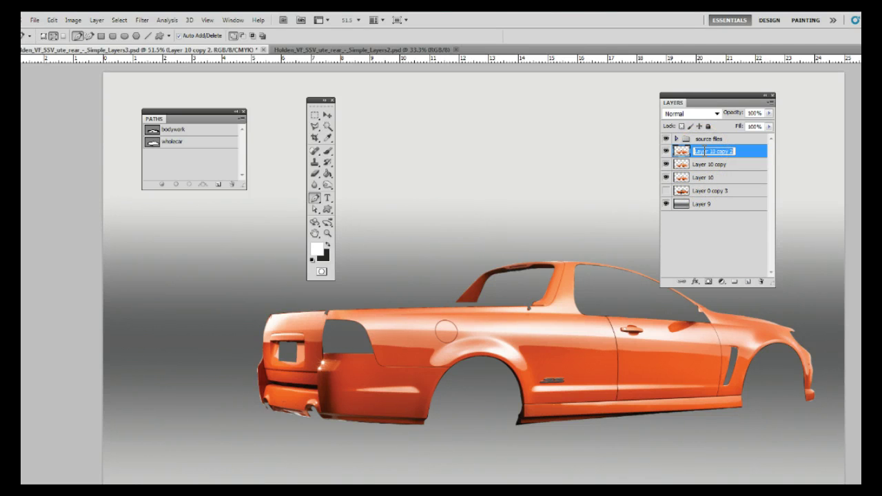
Rename the three bodywork layers, from the uppermost down, as top, colour and base.
text(top)
double_click(710, 167)
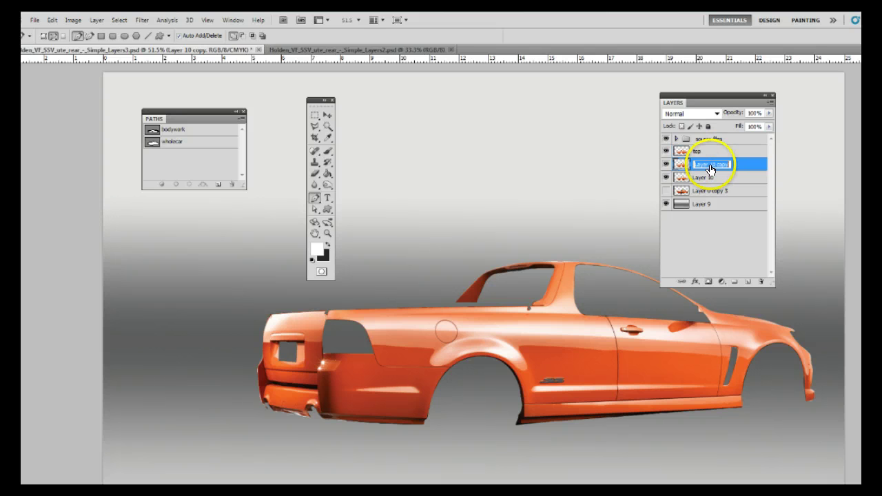
text(mi)
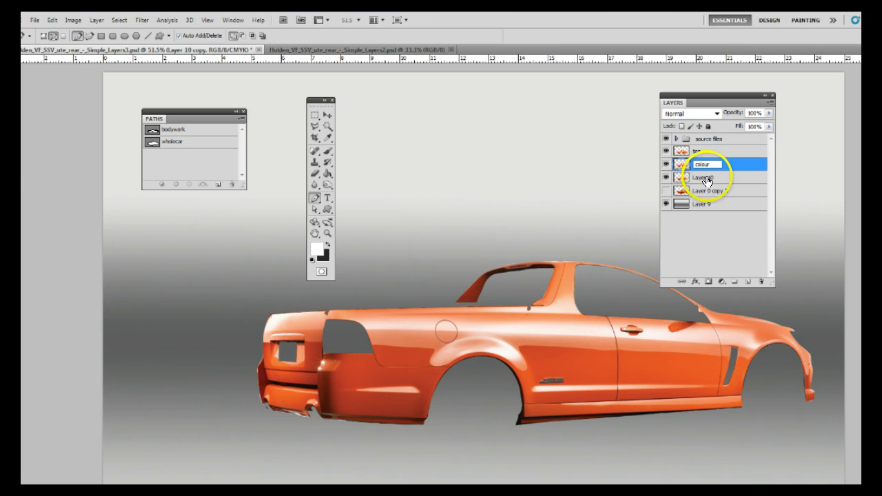
double_click(704, 177)
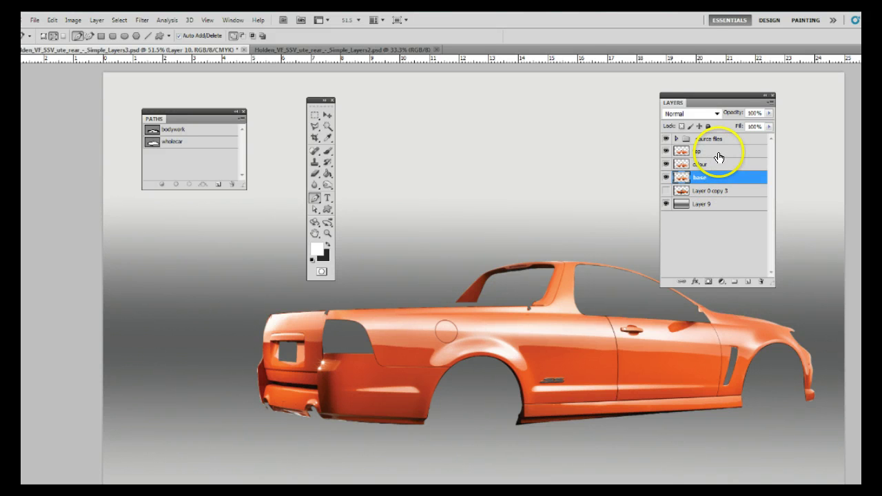
Go through the top, colour and base layers and show Layer 0 copy 3 again beneath them.
click(717, 157)
click(711, 165)
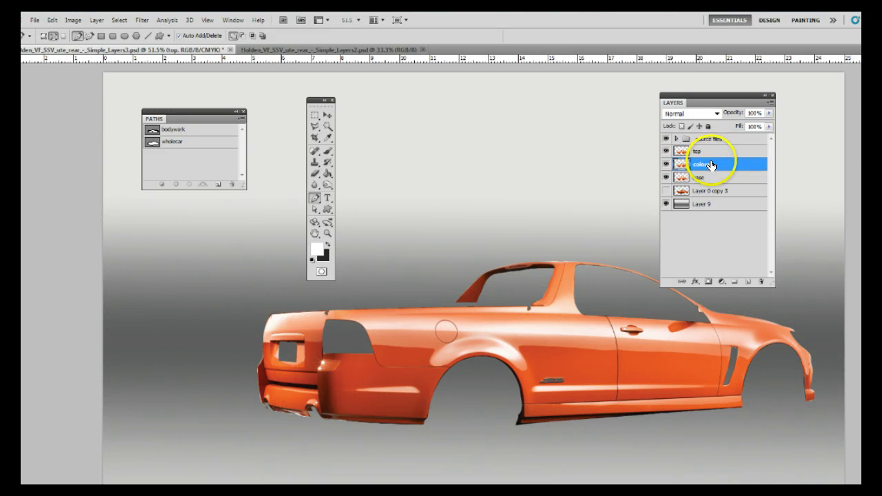
click(706, 178)
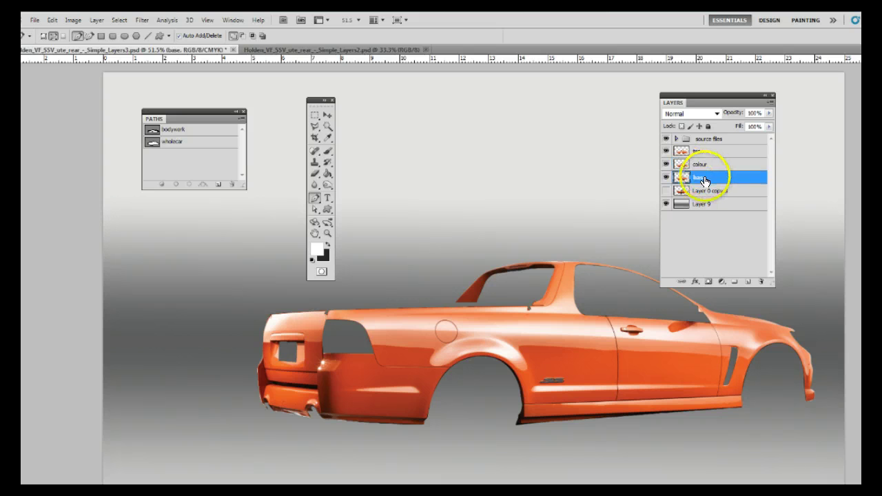
click(666, 193)
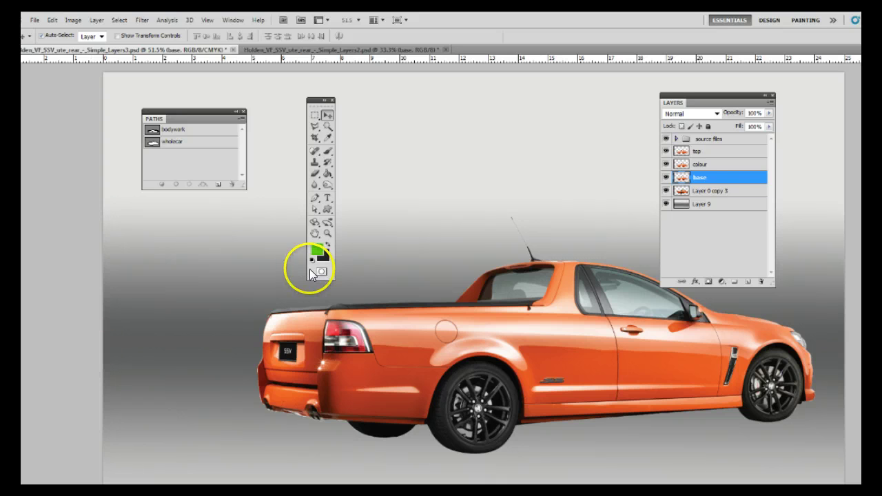
Desaturate the bodywork on the top layer.
click(715, 151)
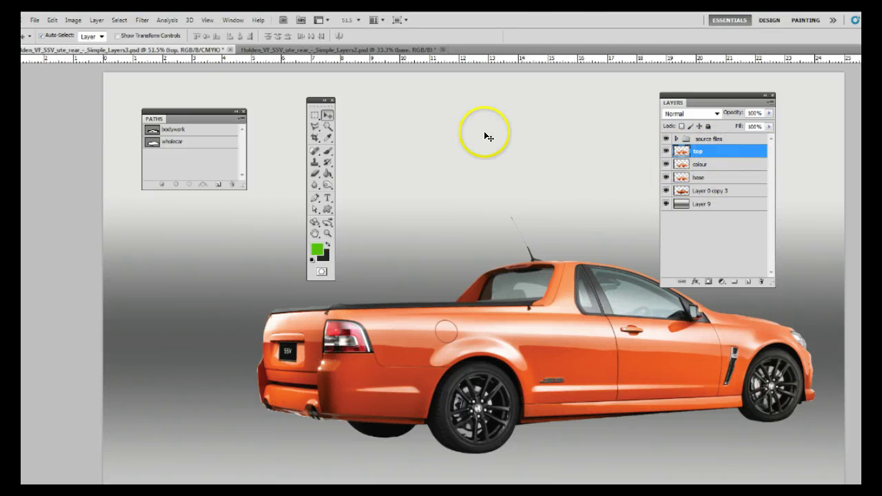
click(72, 20)
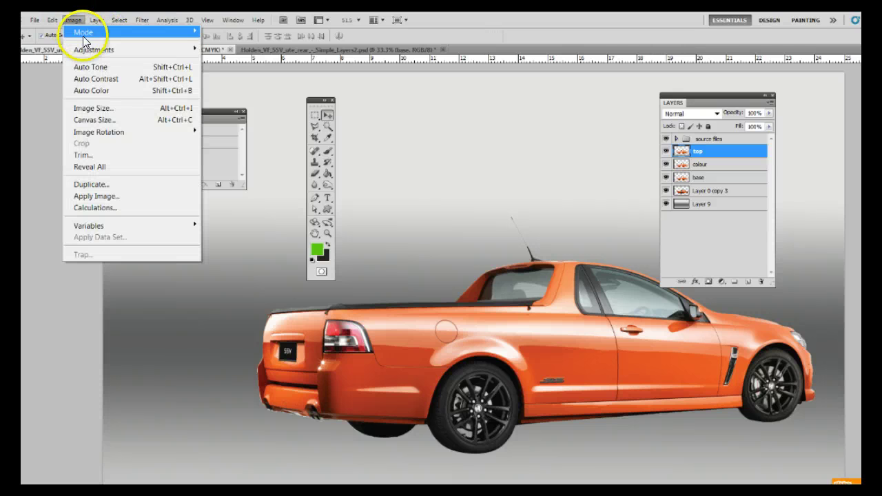
mouse_move(133, 52)
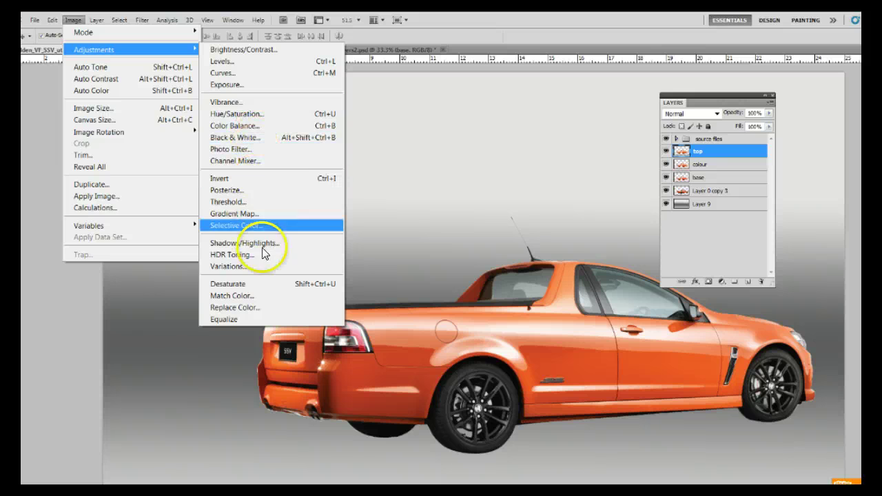
click(265, 283)
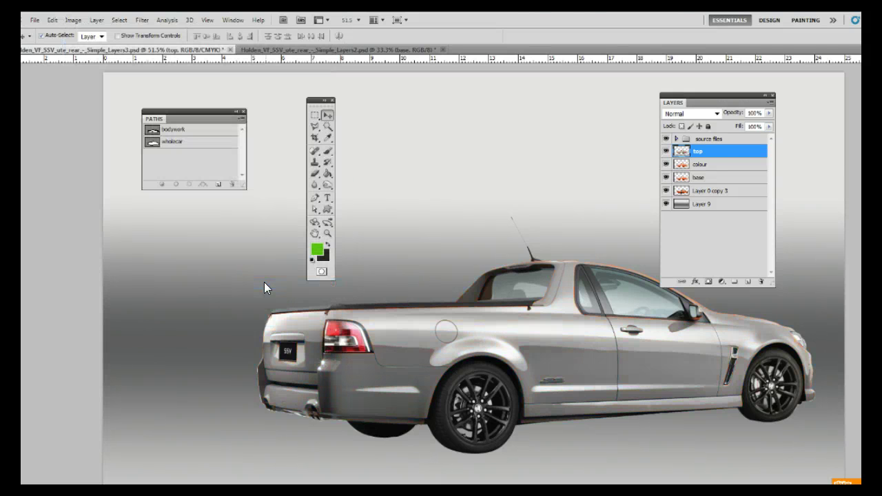
Desaturate the bodywork on the colour layer.
click(703, 166)
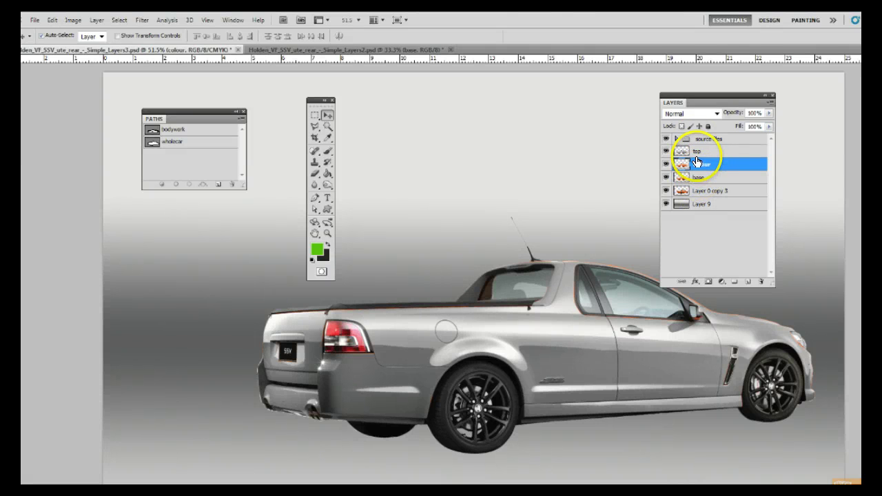
click(73, 20)
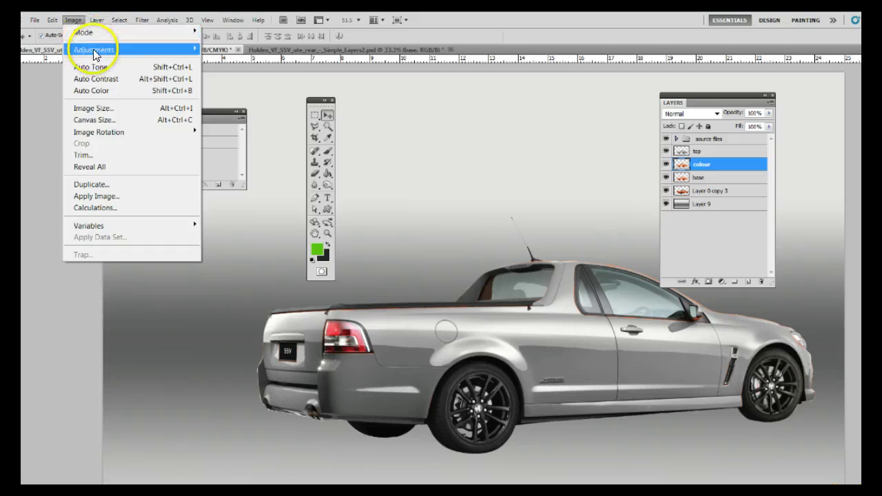
mouse_move(100, 52)
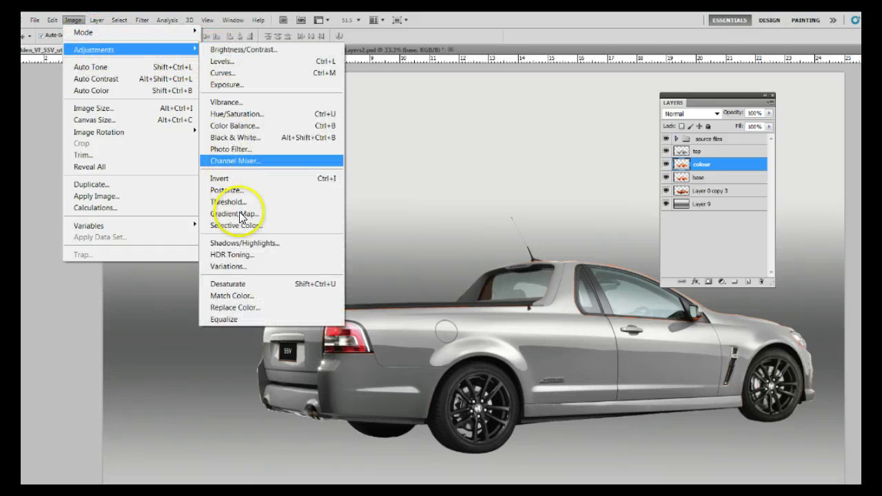
click(256, 283)
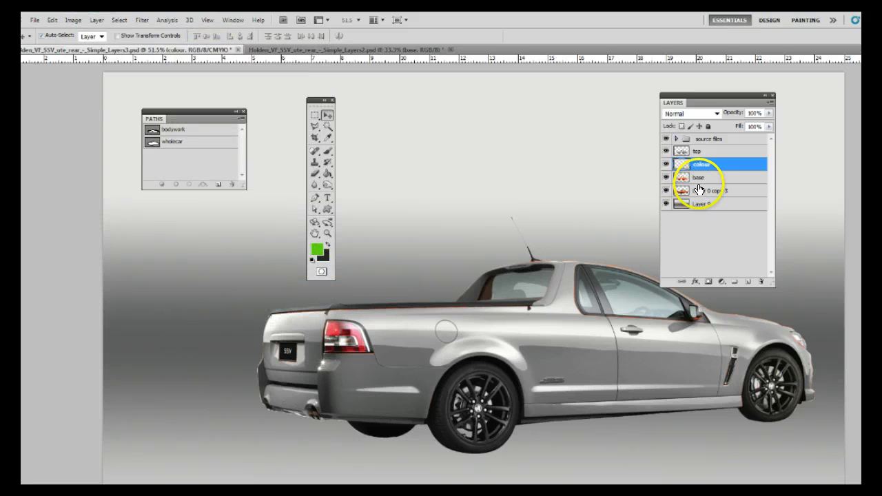
Desaturate the bodywork on the base layer.
click(697, 178)
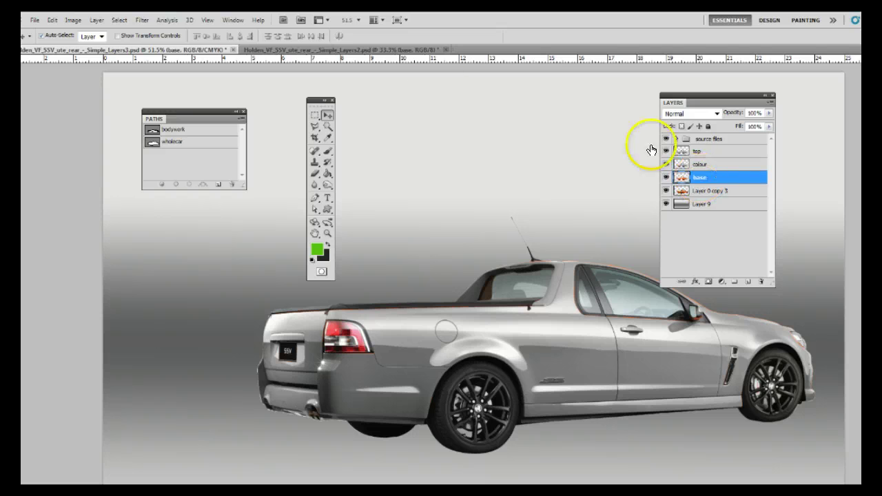
click(73, 20)
mouse_move(89, 47)
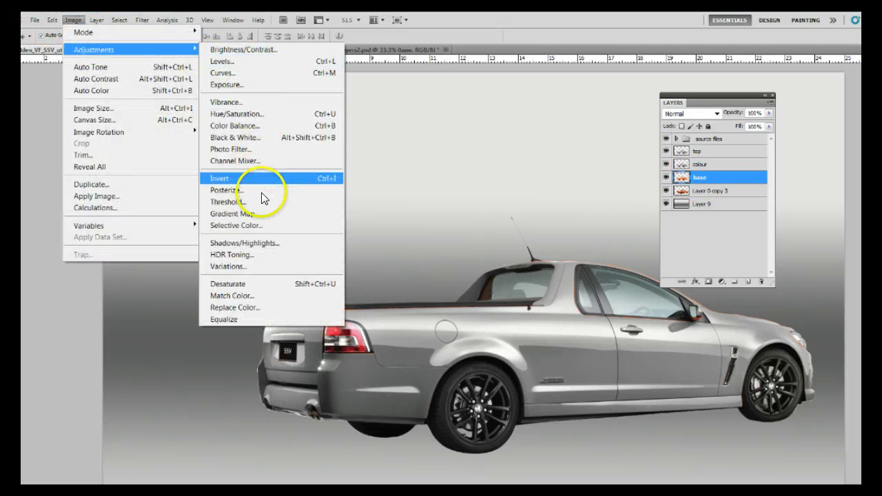
click(251, 283)
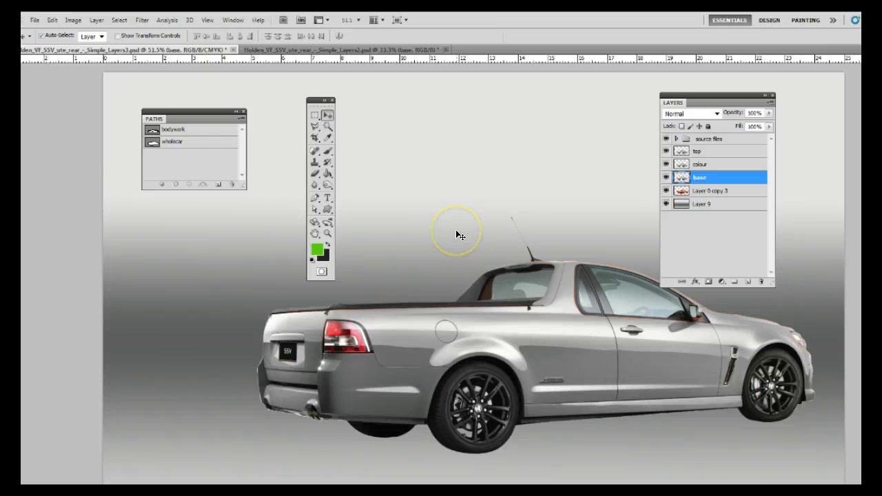
Darken the top layer with Levels, setting the black input to 100 and the midtones to 0.52.
click(697, 151)
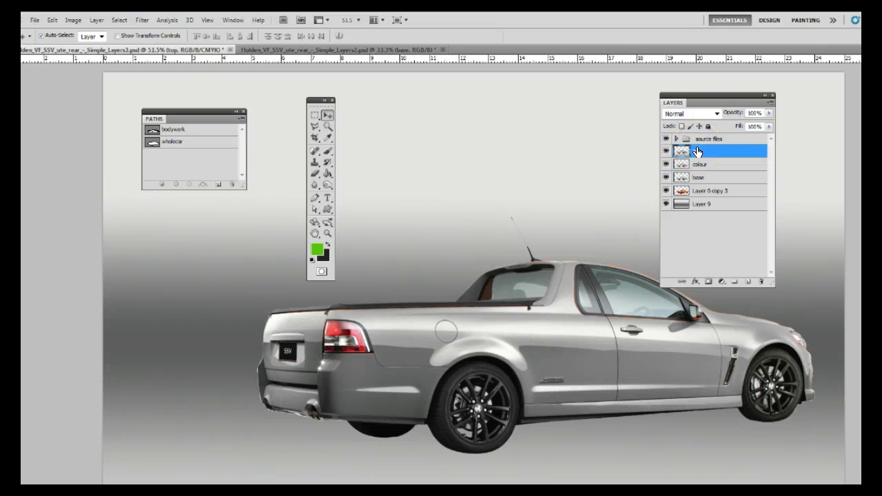
click(73, 20)
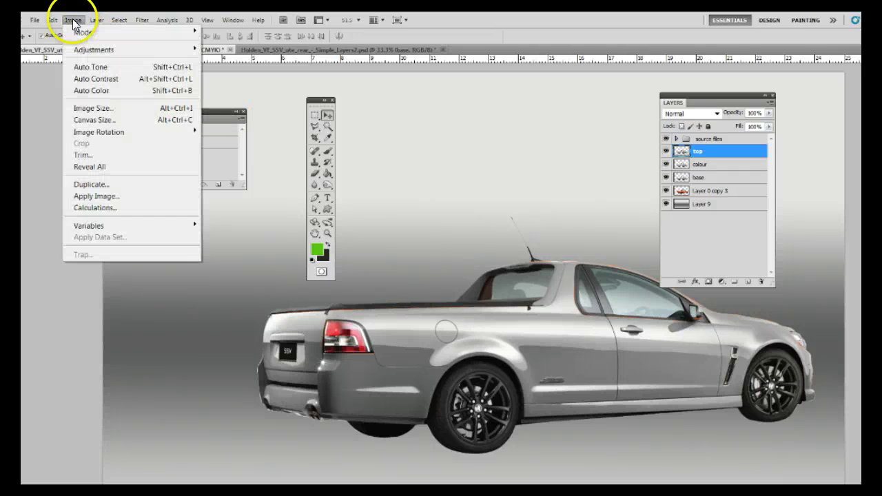
mouse_move(93, 49)
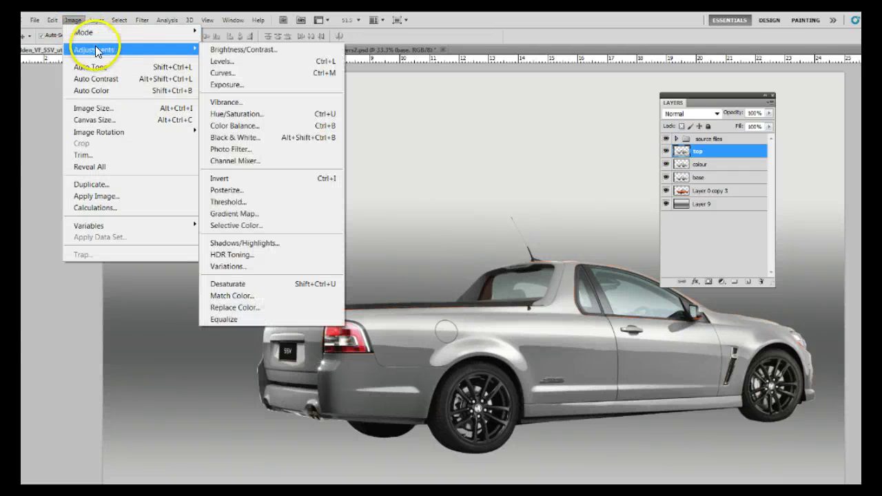
click(222, 62)
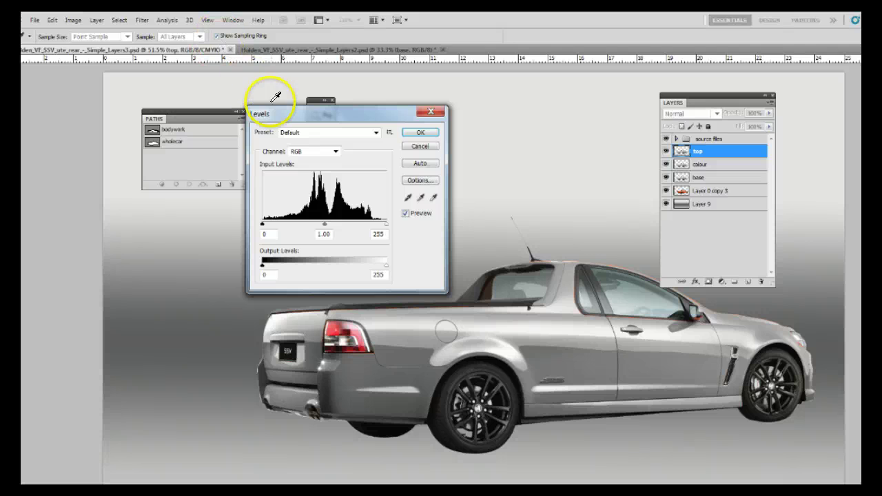
click(385, 222)
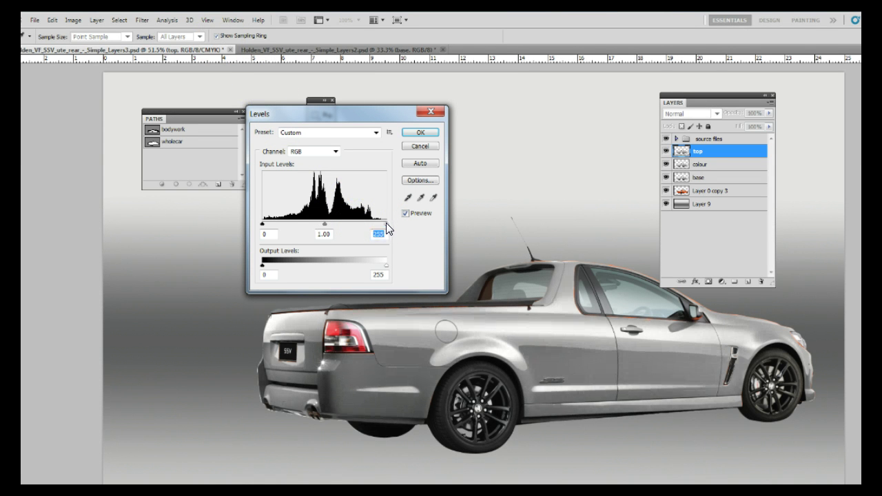
click(269, 225)
drag(263, 223, 365, 224)
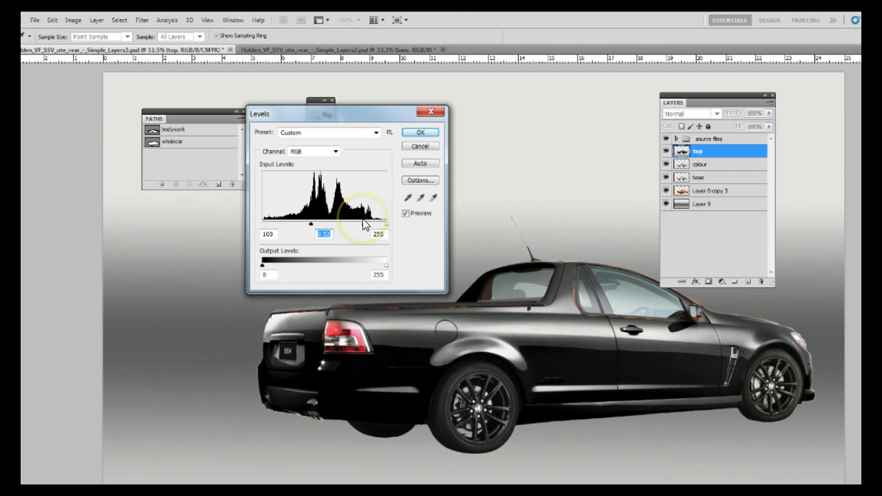
click(418, 134)
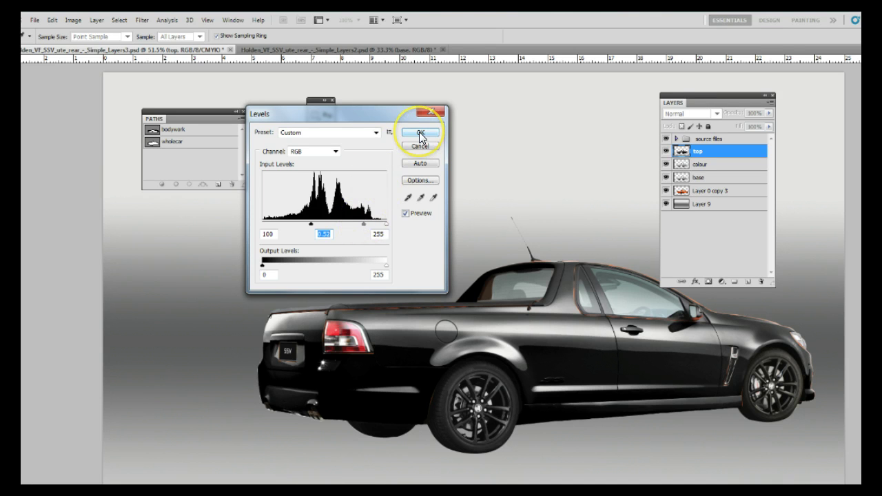
Hide the top layer and load the colour layer's bodywork outline as a selection.
click(665, 151)
click(701, 165)
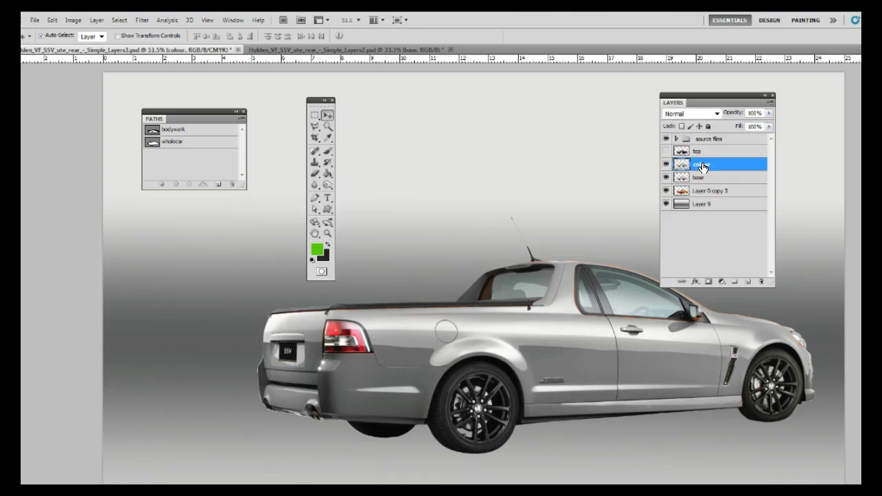
click(682, 167)
click(682, 167)
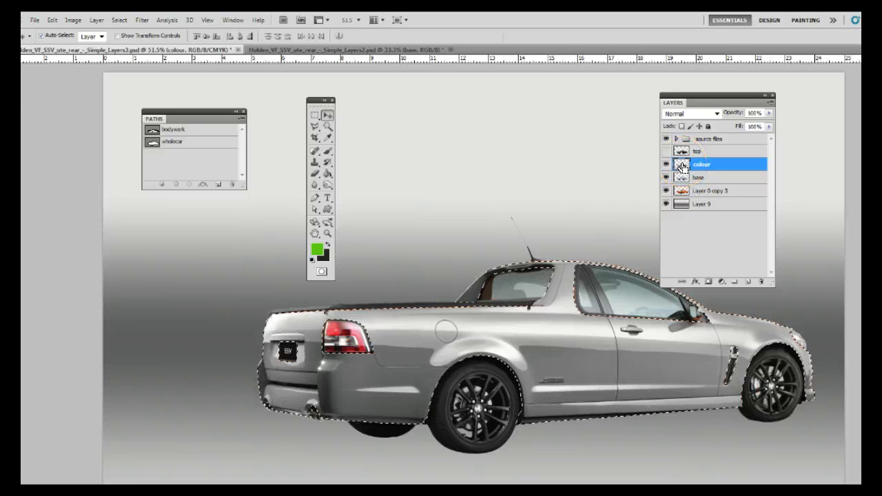
Set the foreground colour to near-white with 0% saturation and 99% brightness, and fill the selected bodywork with it at 100% opacity.
click(317, 248)
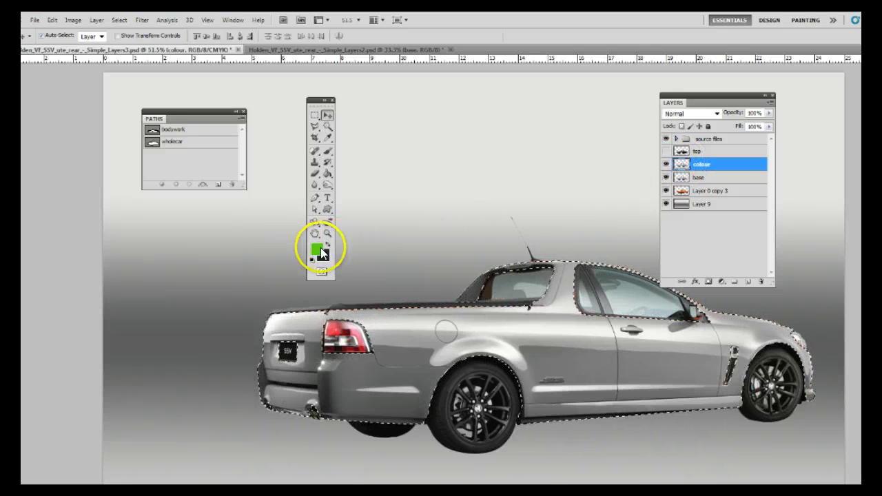
click(413, 442)
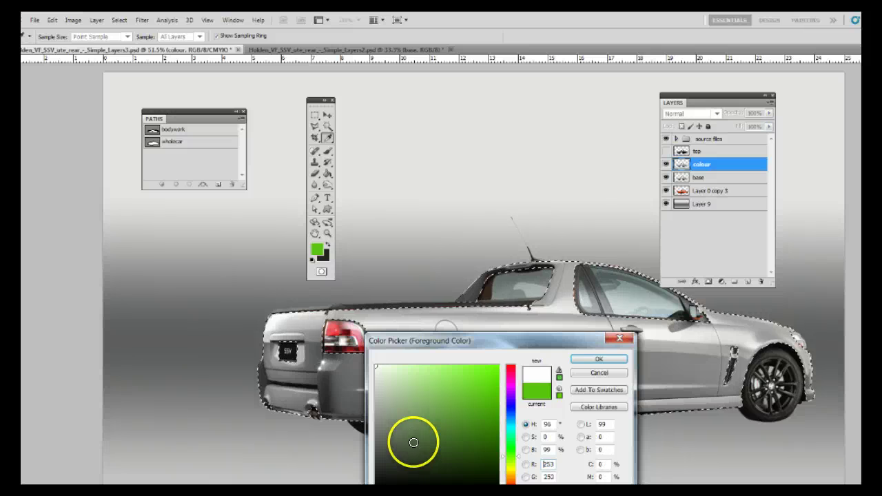
click(598, 359)
key(v)
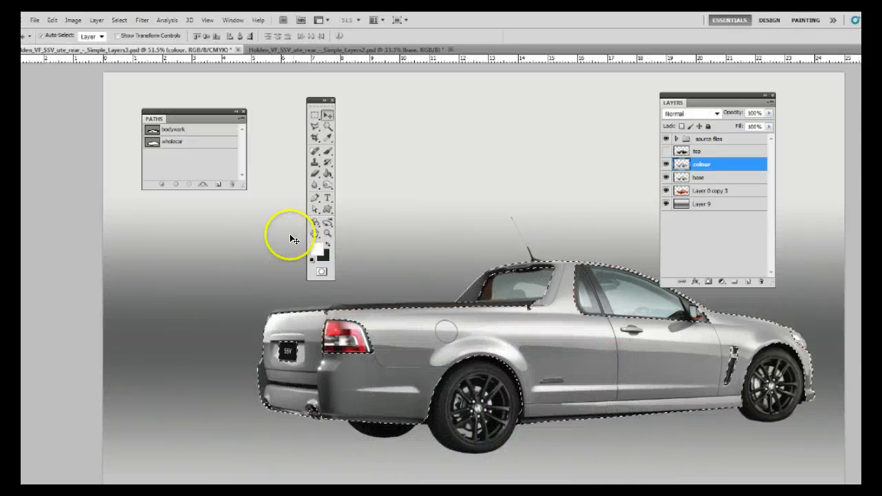
click(52, 20)
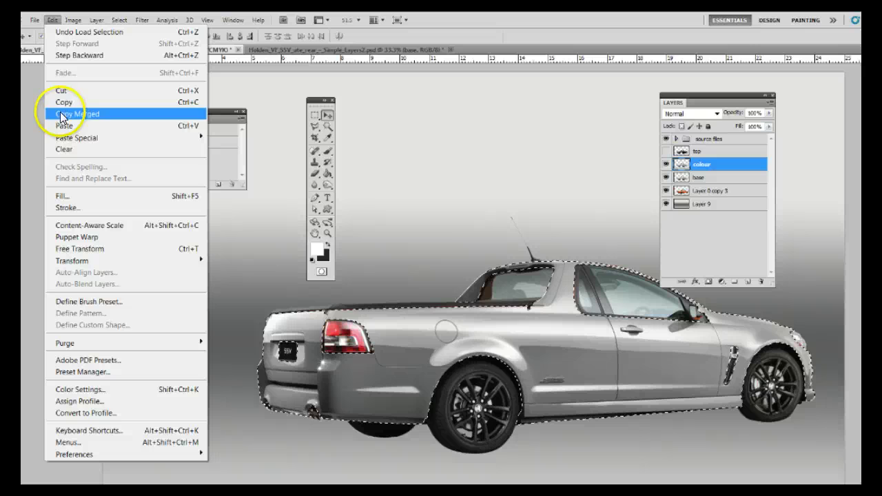
click(66, 195)
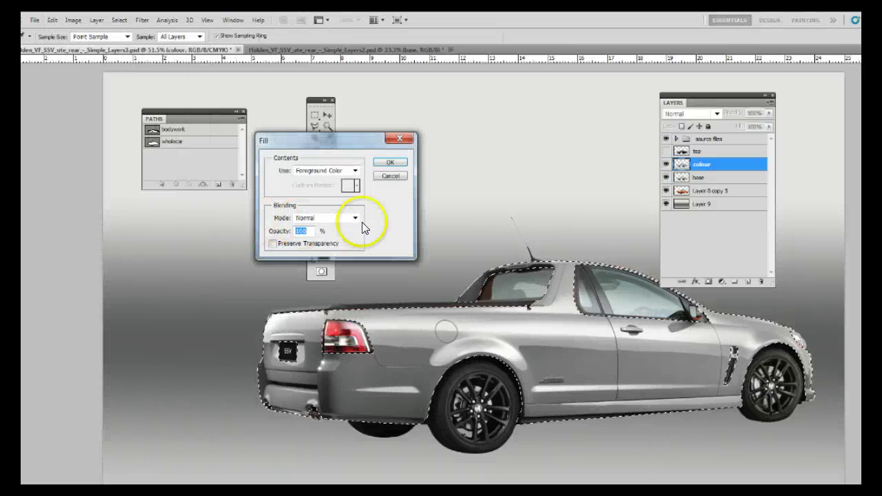
click(390, 163)
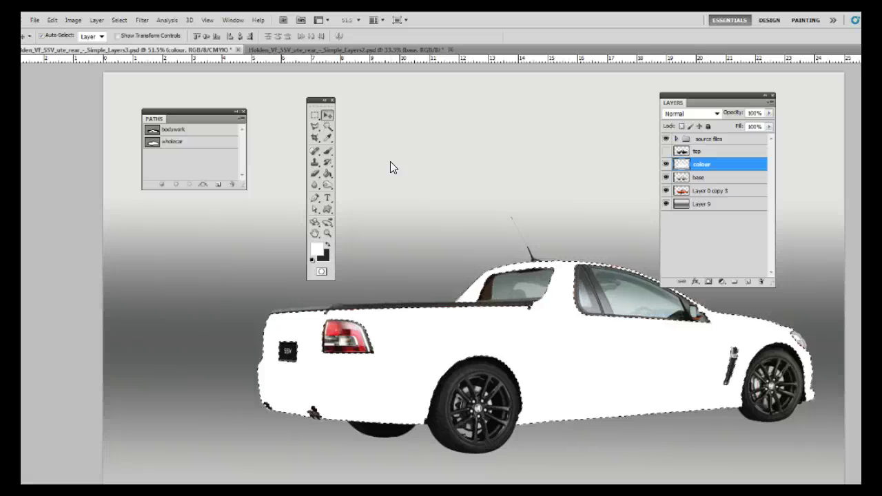
Hide the colour layer, make the base layer active and clear the bodywork selection.
click(665, 166)
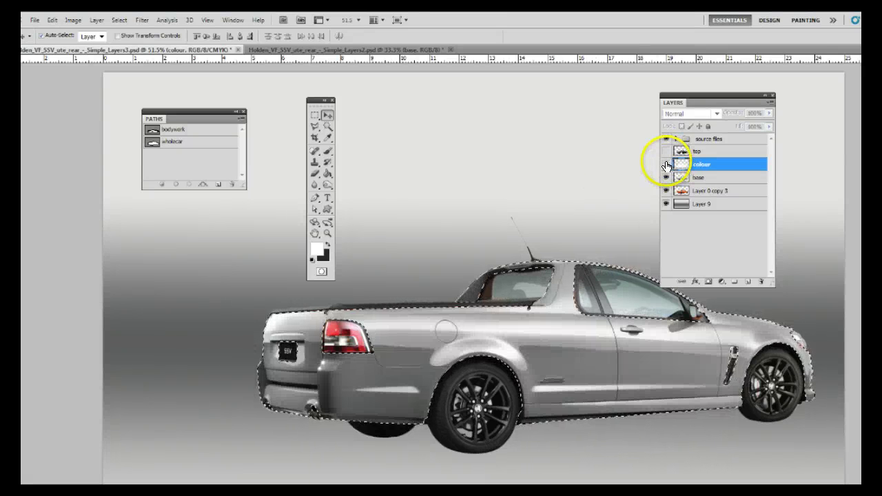
click(697, 178)
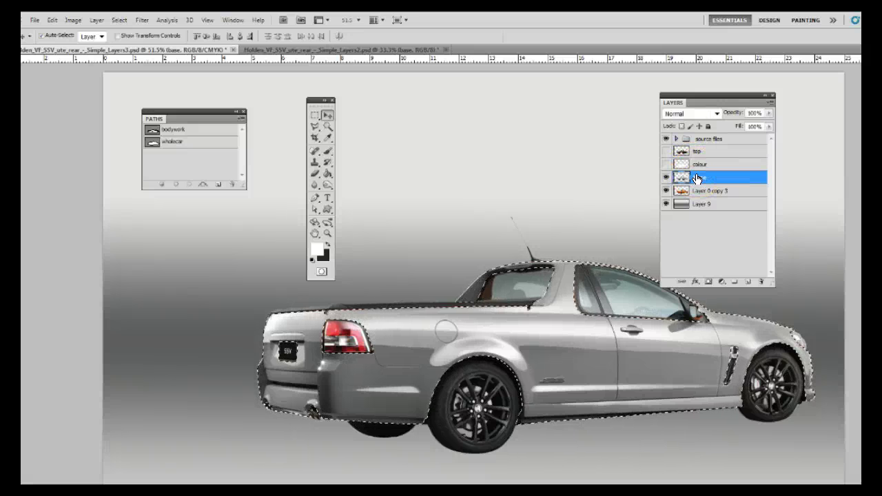
click(119, 20)
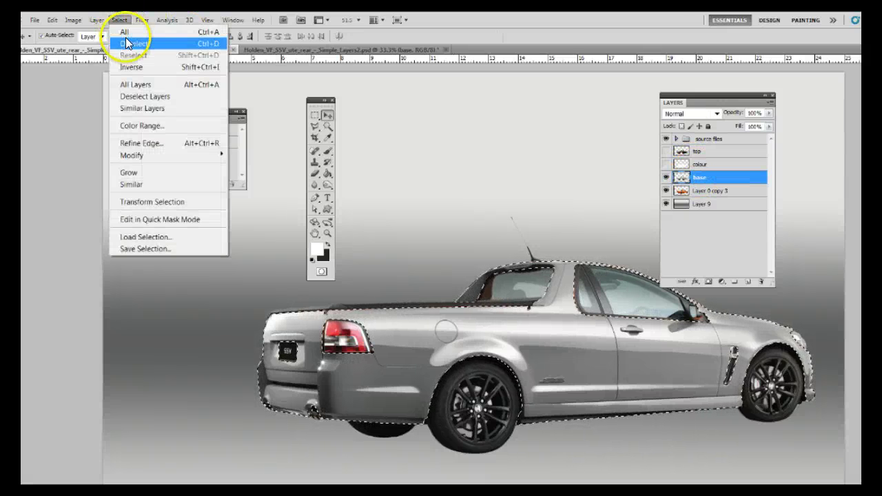
click(122, 41)
Brighten the base layer with Levels, setting the white input to 232 and the midtones to about 2.9.
click(73, 20)
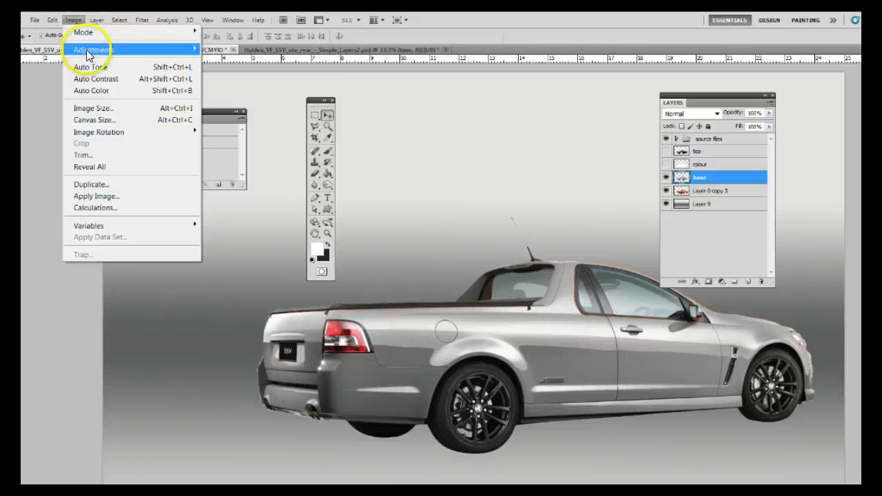
mouse_move(152, 55)
click(221, 61)
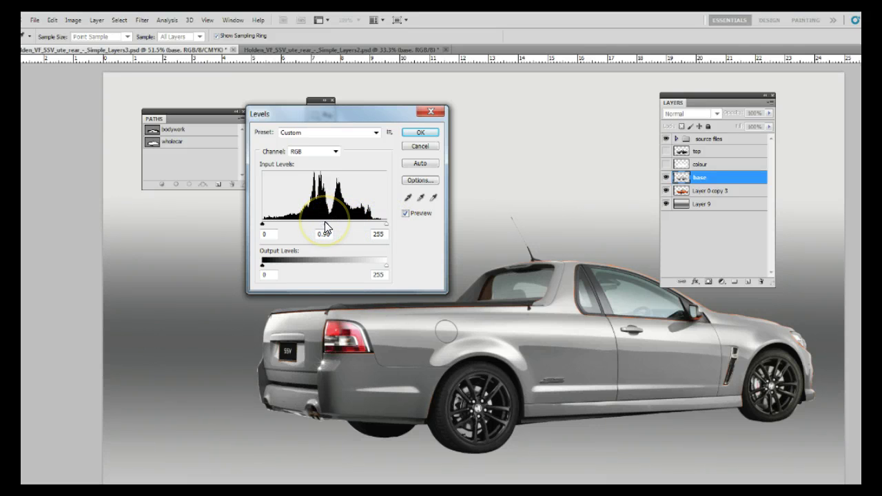
drag(324, 225, 375, 224)
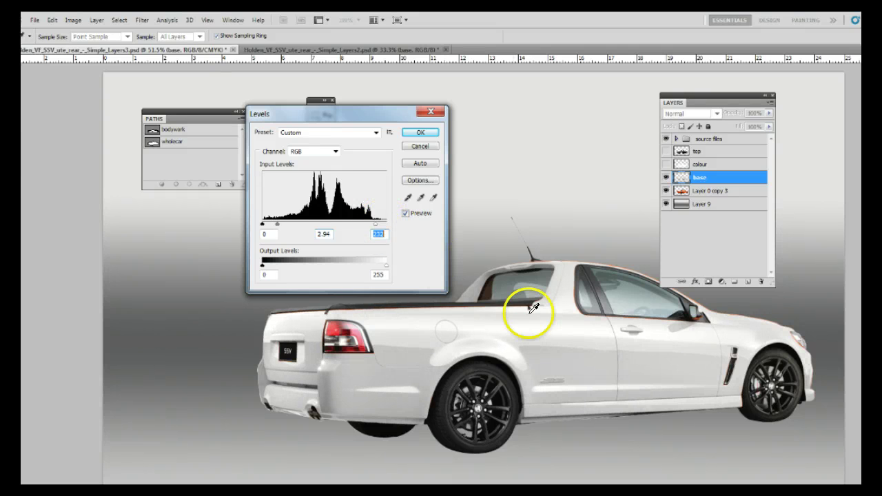
drag(280, 228, 282, 226)
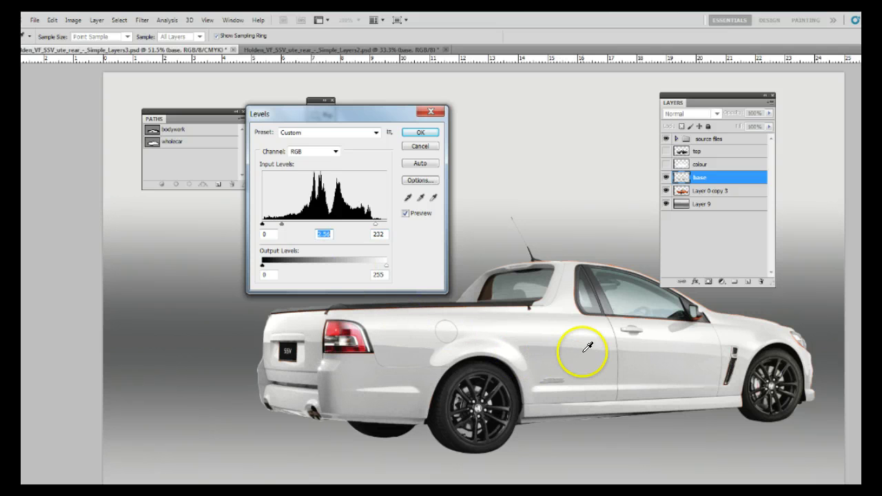
drag(281, 225, 279, 225)
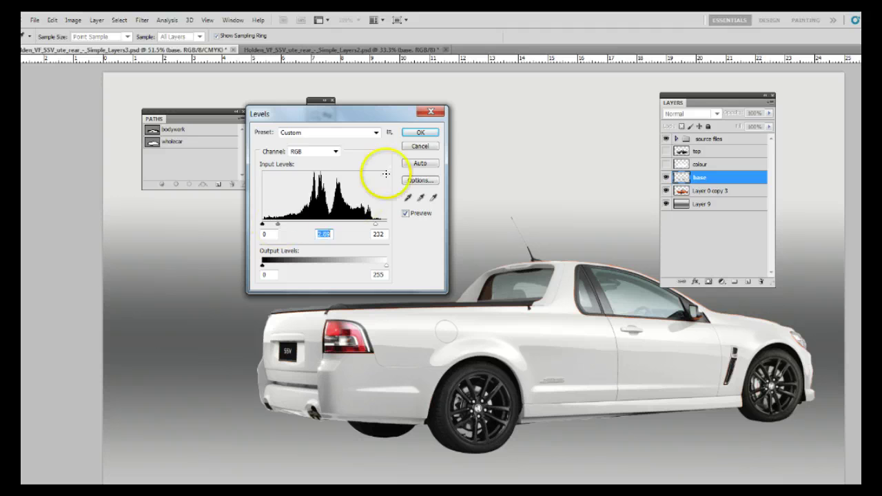
click(419, 132)
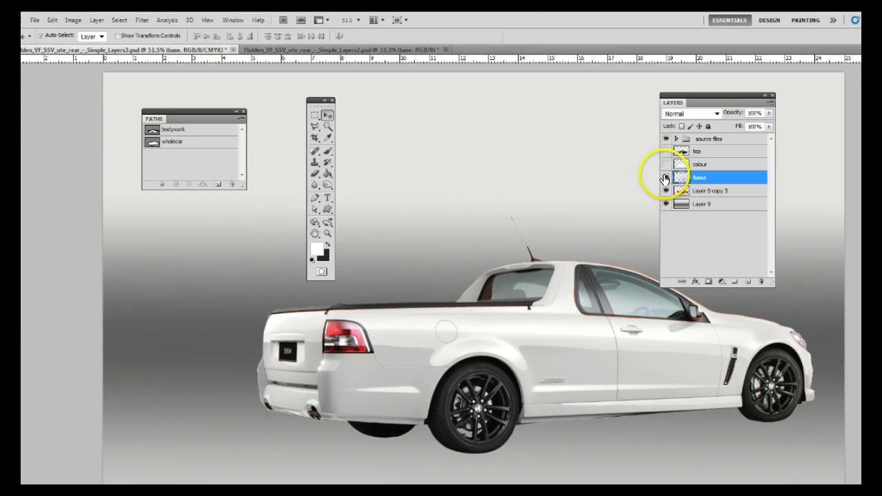
Hide the base layer, show the top layer and set its blending mode to Screen.
click(665, 178)
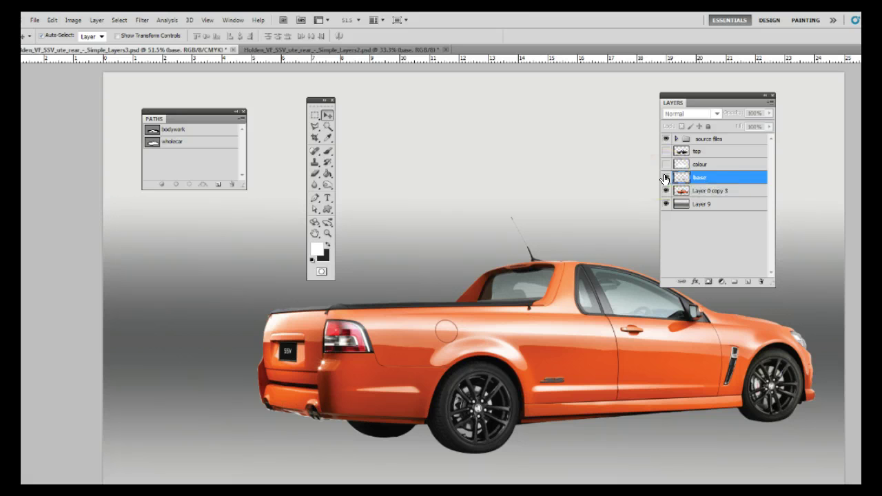
click(665, 178)
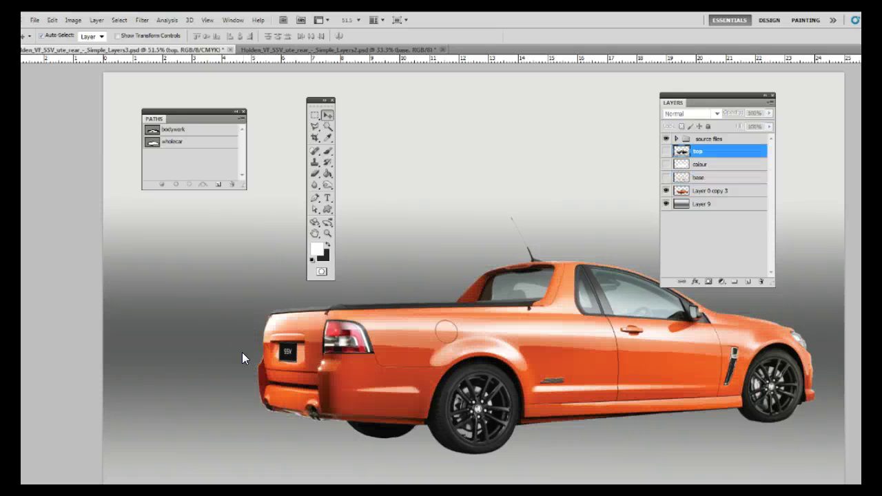
click(675, 161)
click(666, 152)
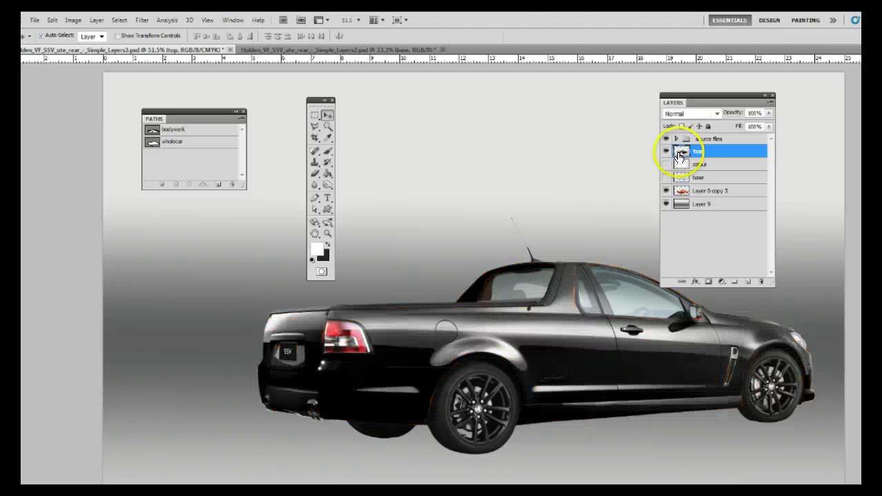
click(702, 153)
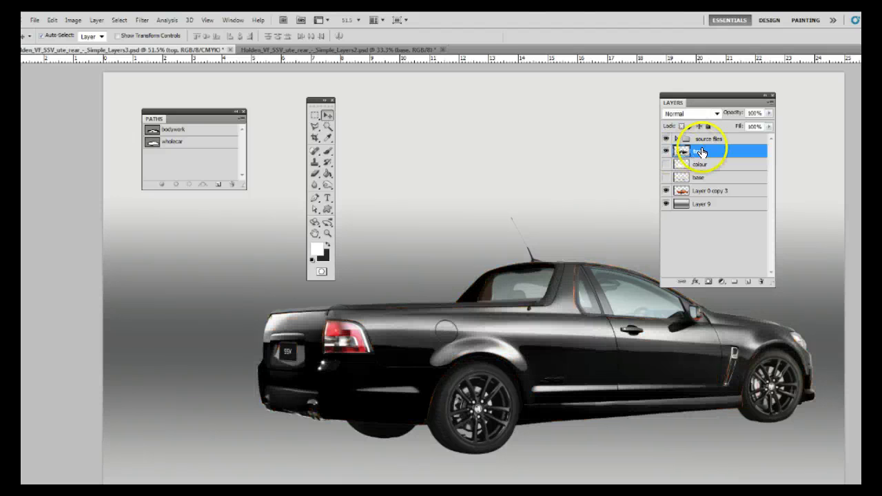
click(692, 114)
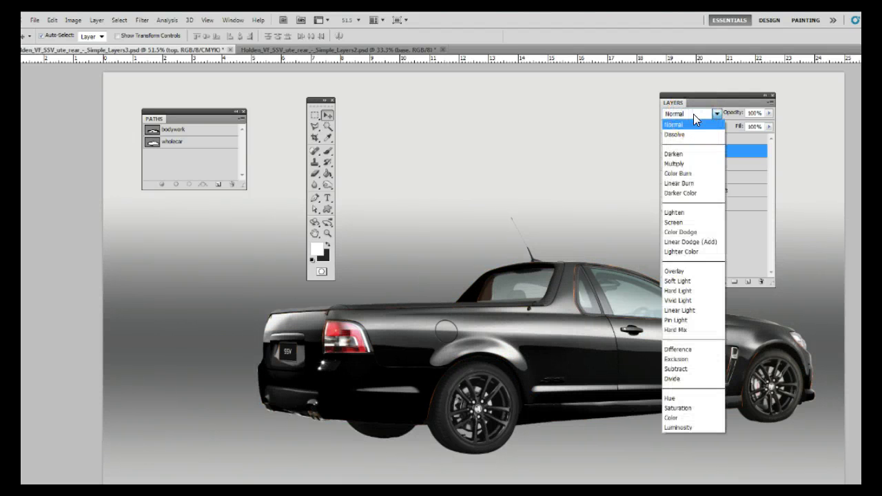
click(682, 222)
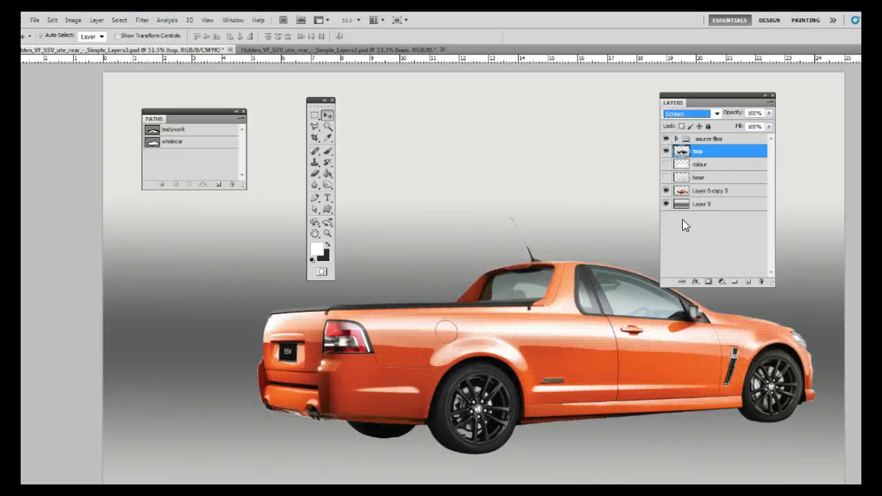
Show the colour layer with its blending mode set to Multiply, and show the base layer beneath it.
click(700, 165)
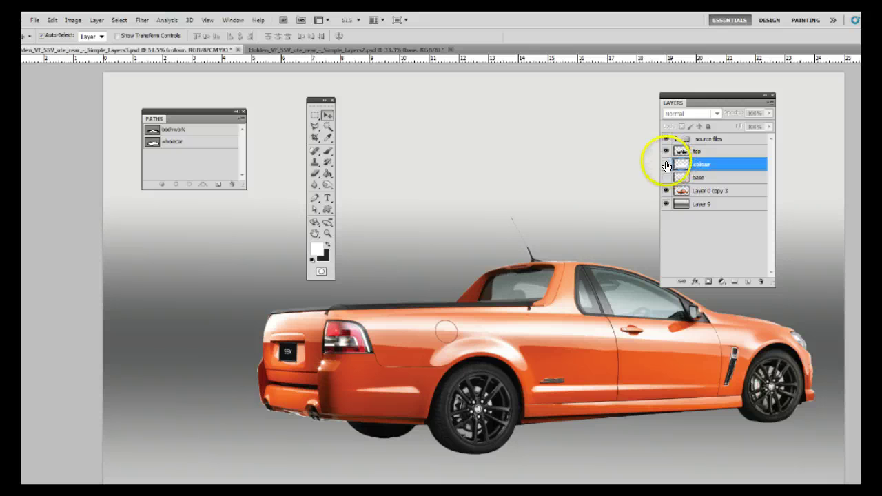
click(665, 164)
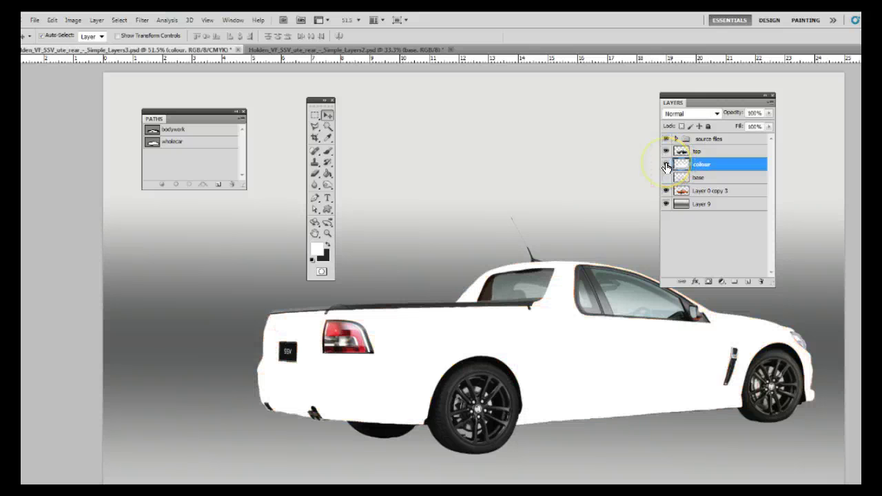
click(695, 115)
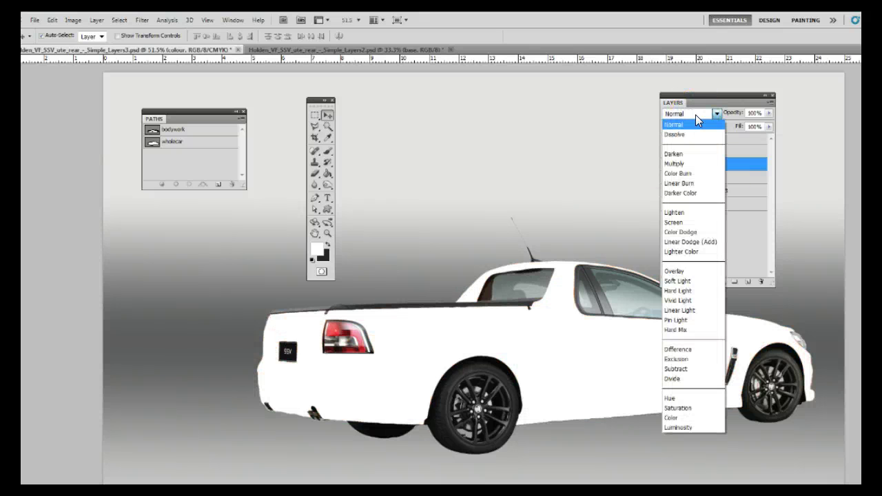
click(686, 162)
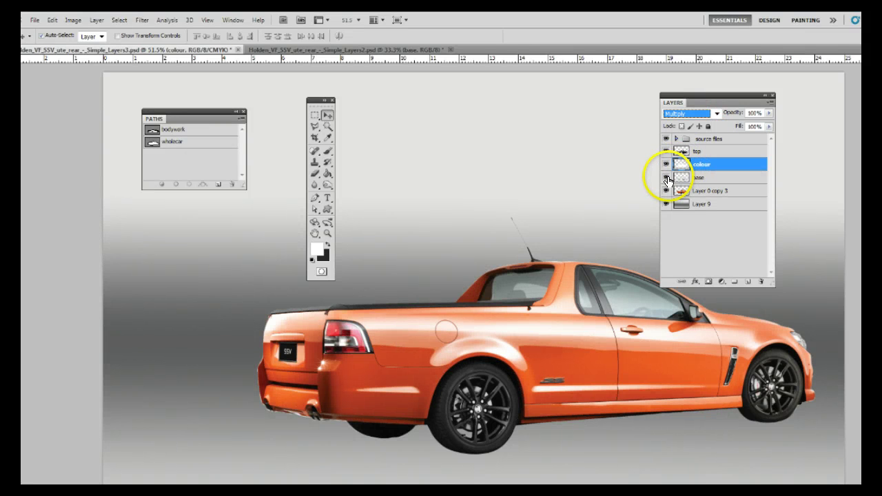
click(666, 178)
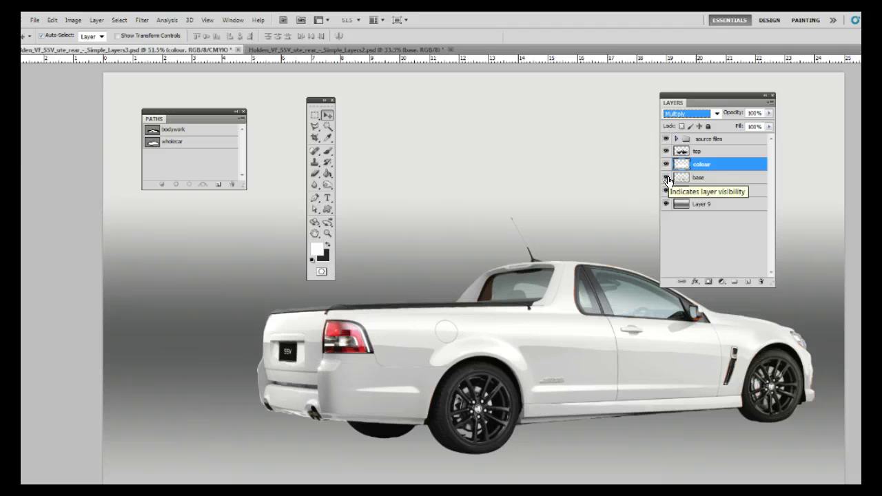
Fill the bodywork on the colour layer with bright green, using hue 96, saturation 98% and brightness 78%.
click(697, 178)
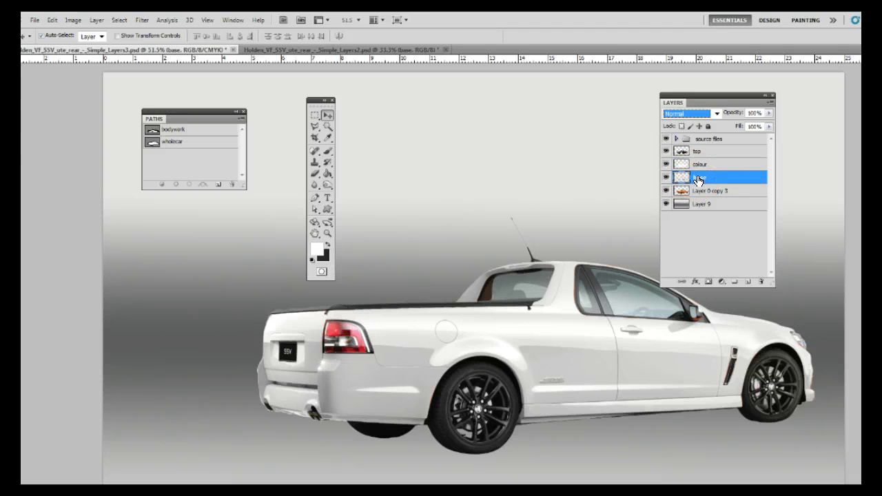
click(673, 124)
click(717, 165)
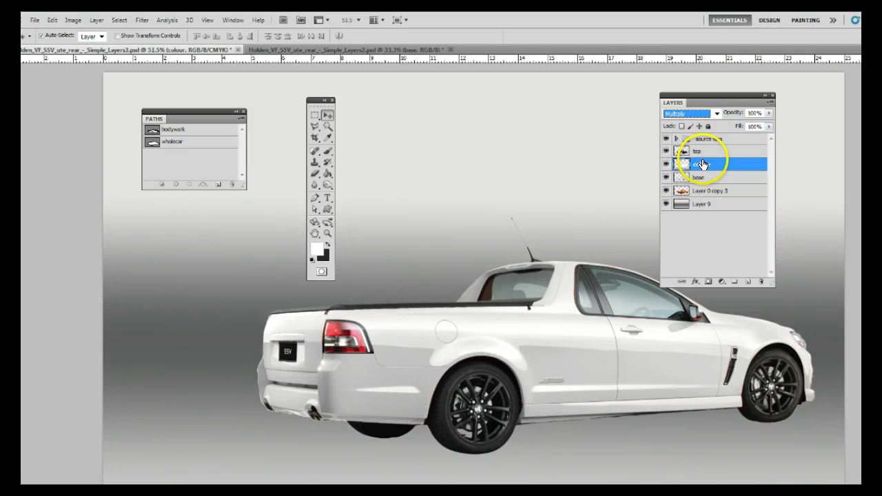
click(317, 248)
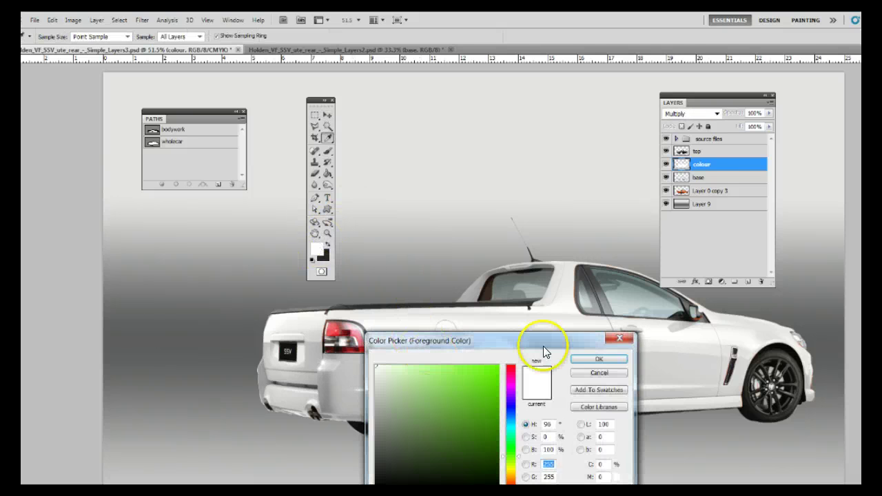
click(474, 416)
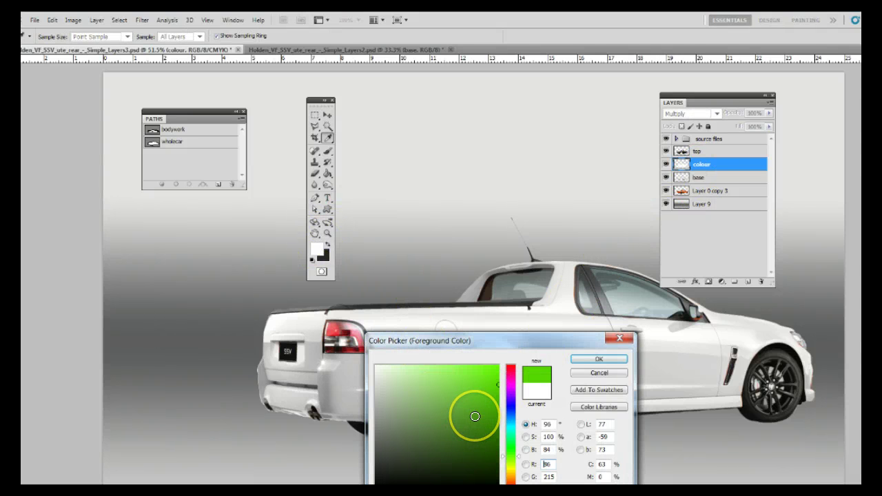
click(580, 357)
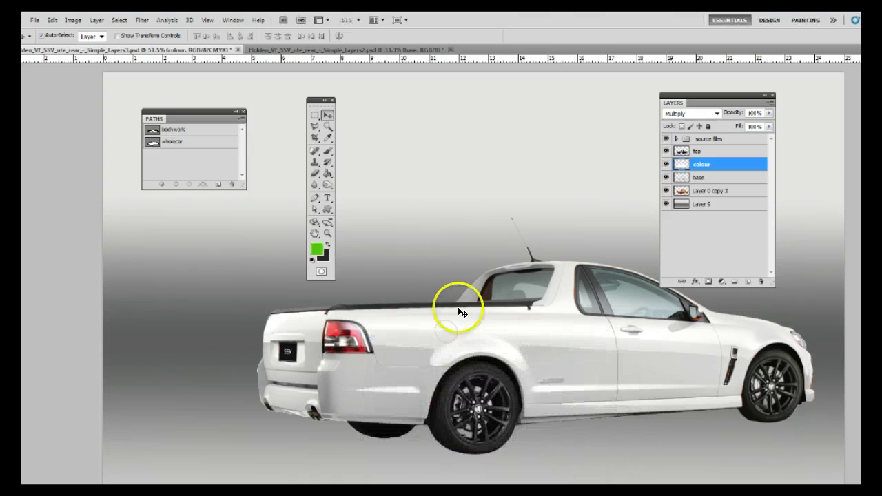
click(327, 172)
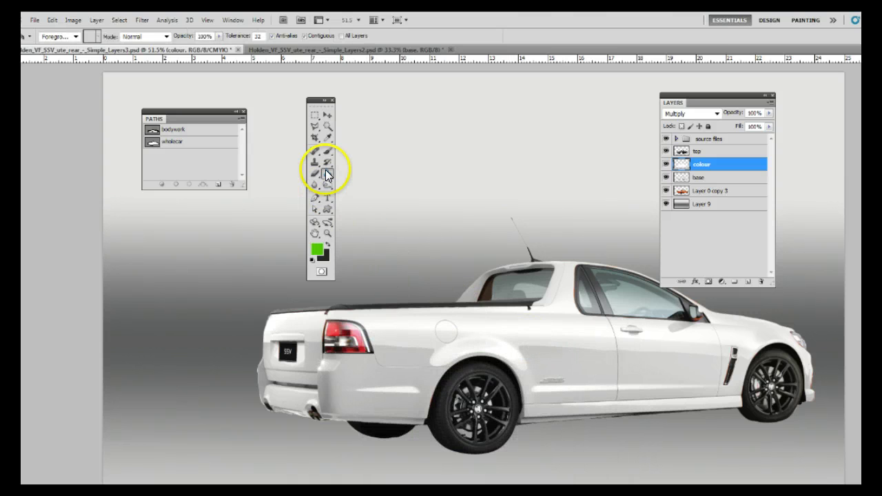
click(532, 320)
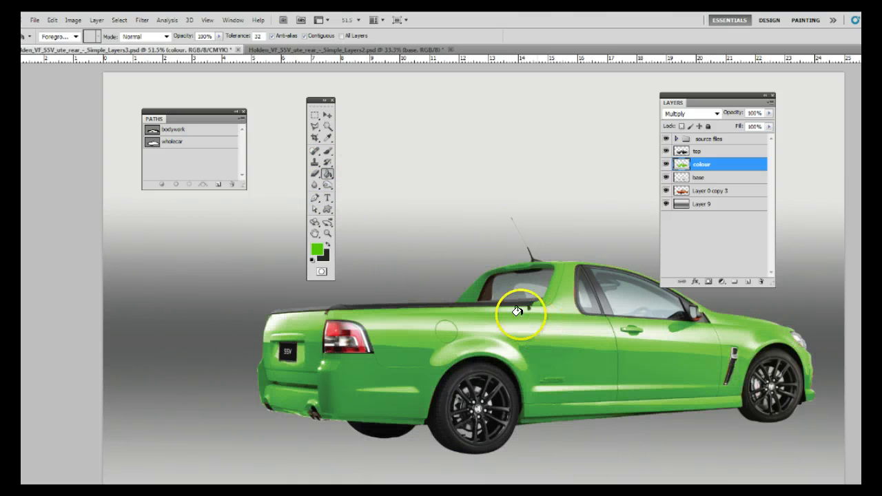
Try different Hue/Saturation hue shifts on the colour layer, ending at +119, and discard the adjustment.
click(72, 21)
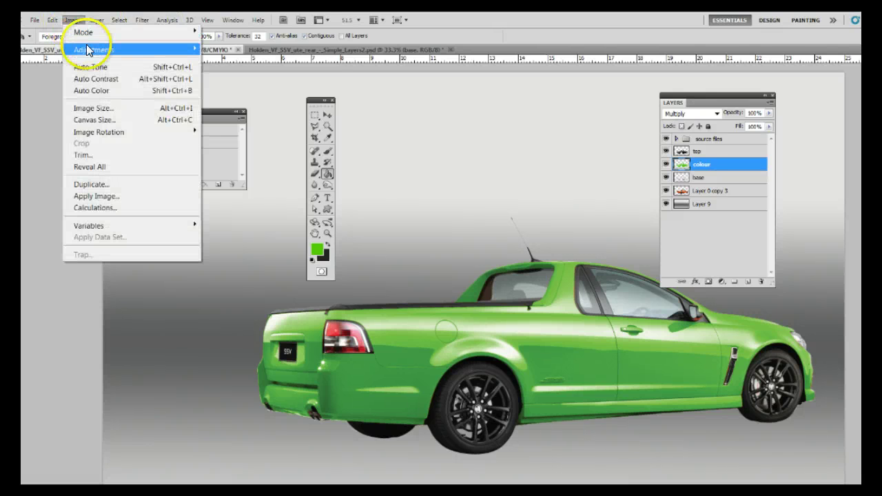
mouse_move(93, 49)
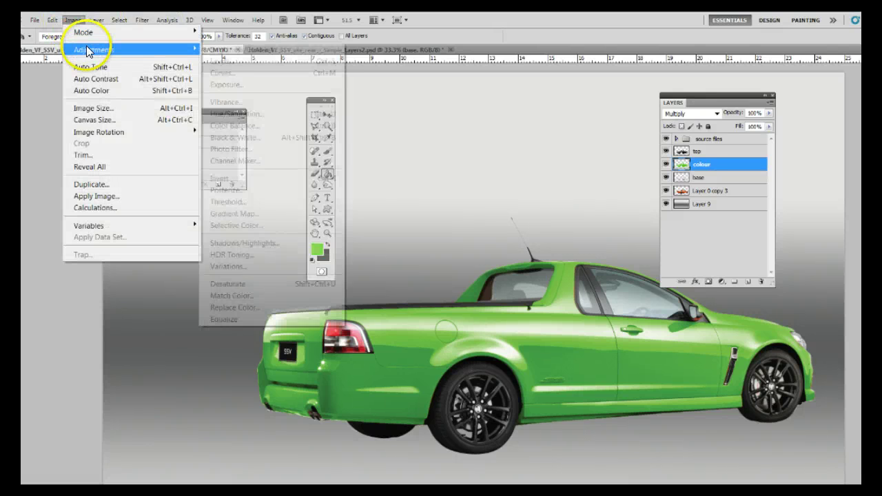
click(237, 113)
drag(190, 130, 455, 114)
drag(399, 171, 399, 177)
key(shift+Up)
key(shift+Up)
key(shift+Up)
key(shift+Up)
key(shift+Up)
key(shift+Up)
key(shift+Up)
key(shift+Up)
key(shift+Up)
key(shift+Up)
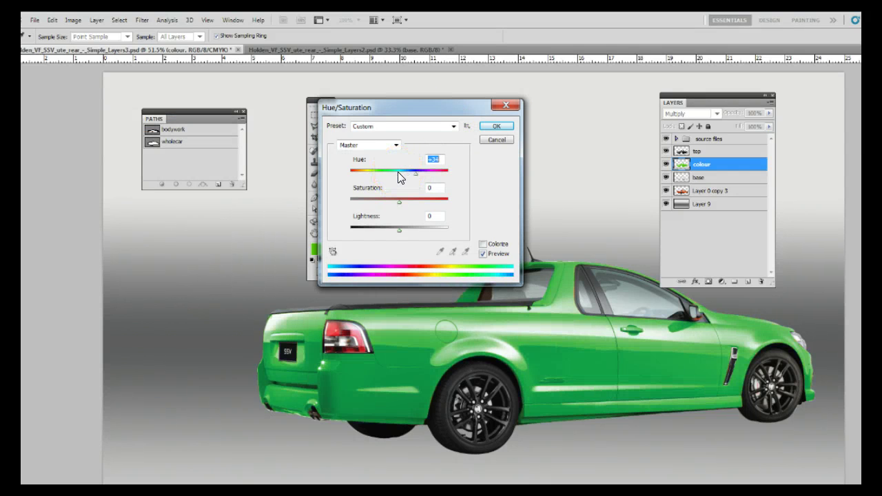
key(shift+Down)
key(shift+Down)
key(shift+Down)
key(shift+Down)
key(shift+Down)
key(shift+Down)
key(shift+Down)
key(shift+Down)
key(shift+Down)
key(shift+Down)
key(shift+Down)
key(shift+Down)
key(shift+Down)
key(shift+Down)
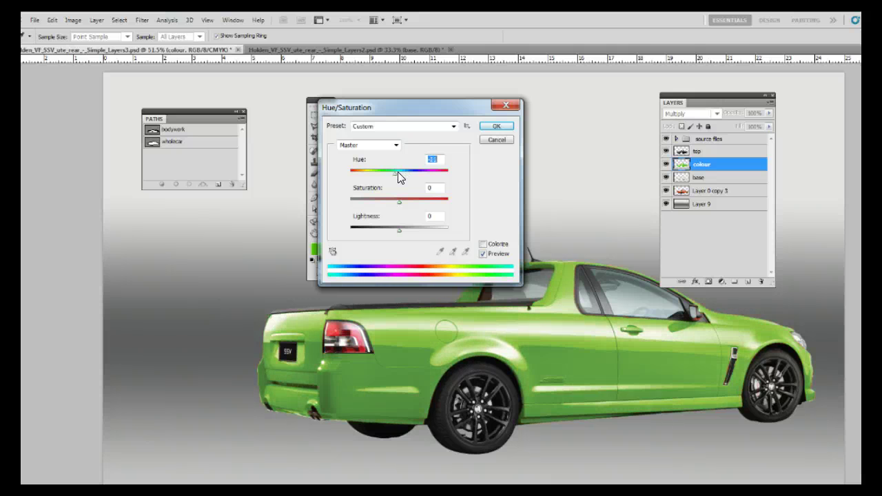
drag(399, 176, 437, 183)
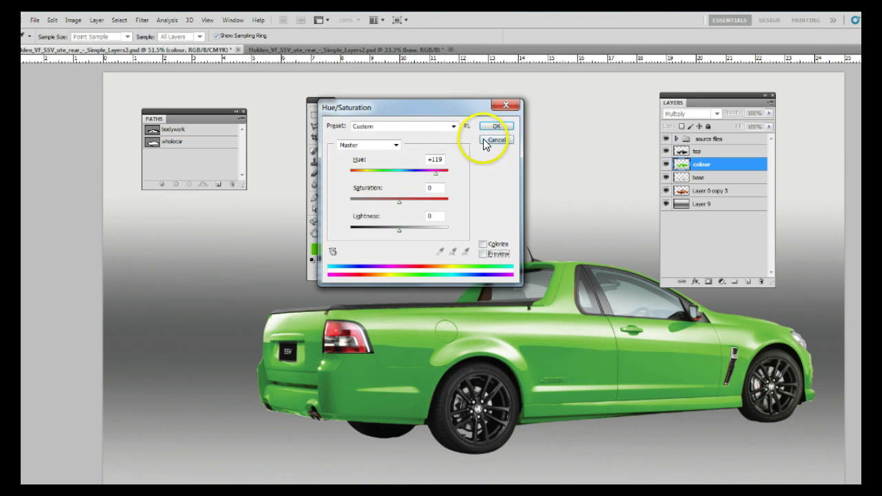
click(484, 139)
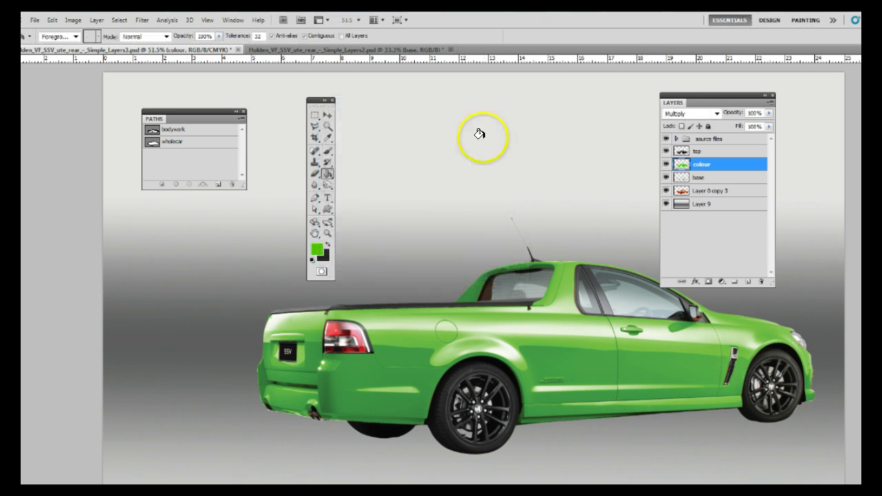
Refill the bodywork on the colour layer with dark green, using hue 96, saturation 69% and brightness 45%.
click(316, 248)
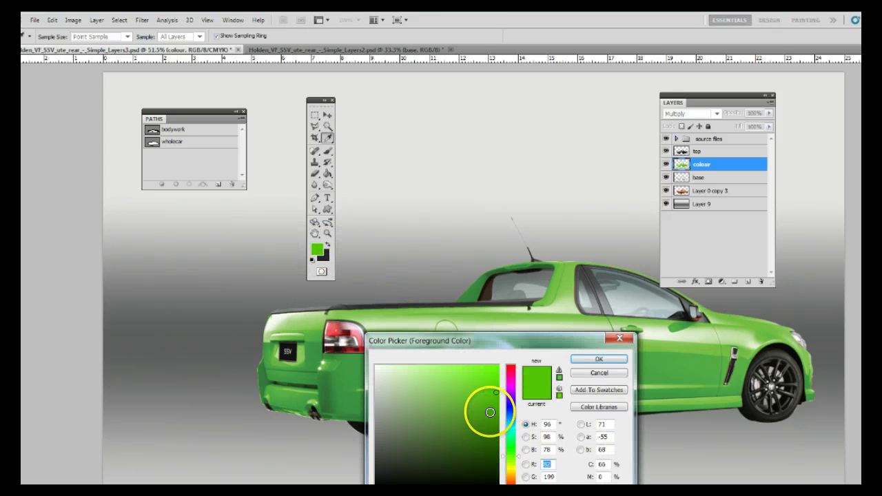
drag(488, 409, 488, 412)
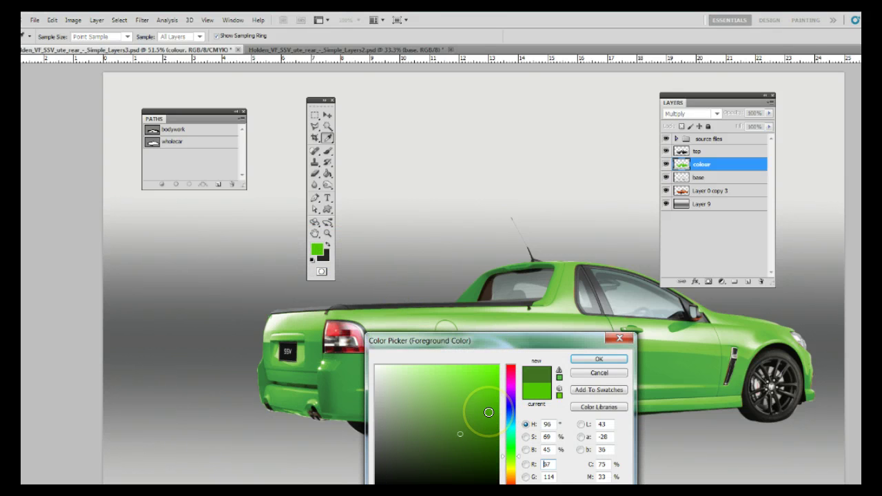
click(586, 360)
key(g)
click(577, 354)
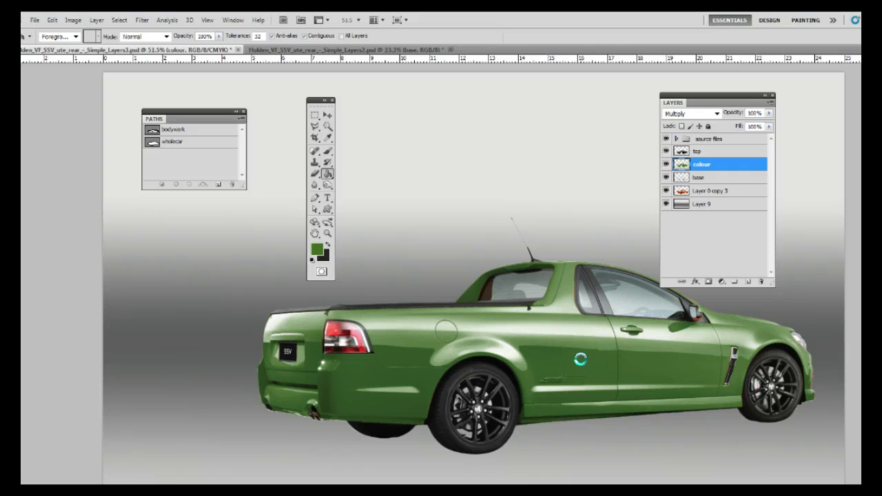
Choose a bright blue foreground colour with hue 210 and refill the bodywork on the colour layer.
click(314, 244)
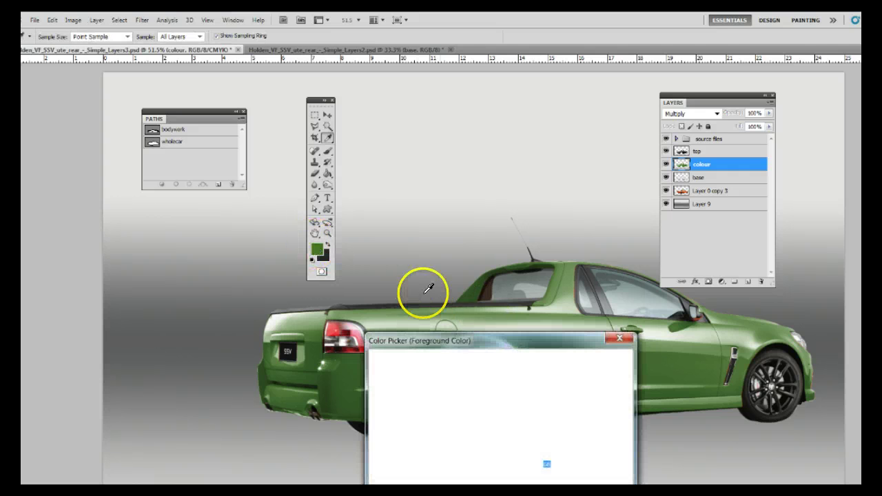
click(512, 414)
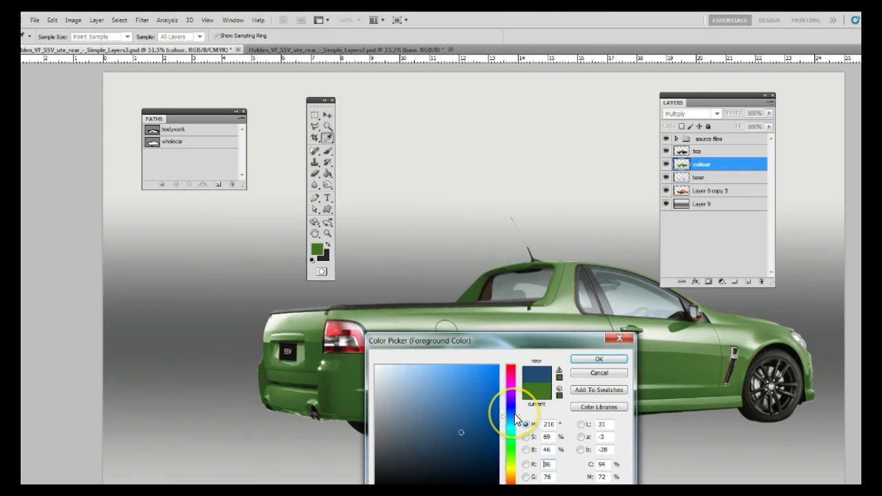
drag(487, 398, 494, 381)
click(596, 361)
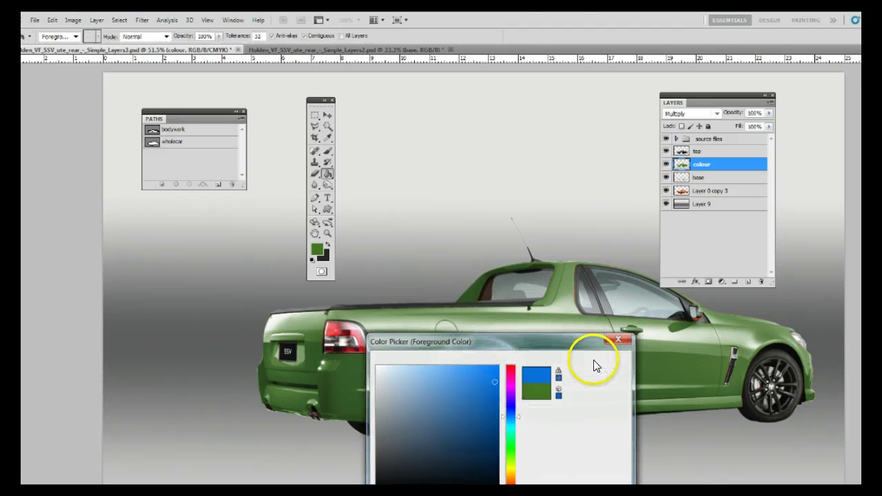
click(582, 349)
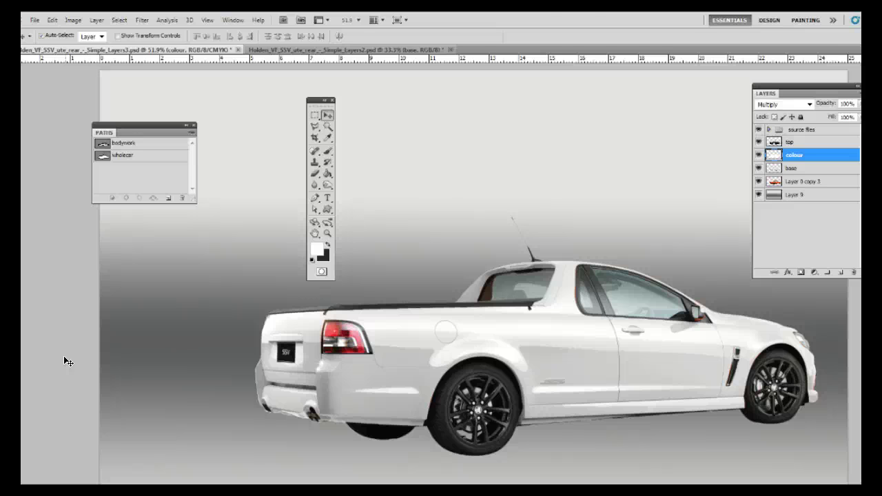
Browse the assets folder in Mini Bridge and place greenbac.png into the car document above the colour layer.
click(34, 20)
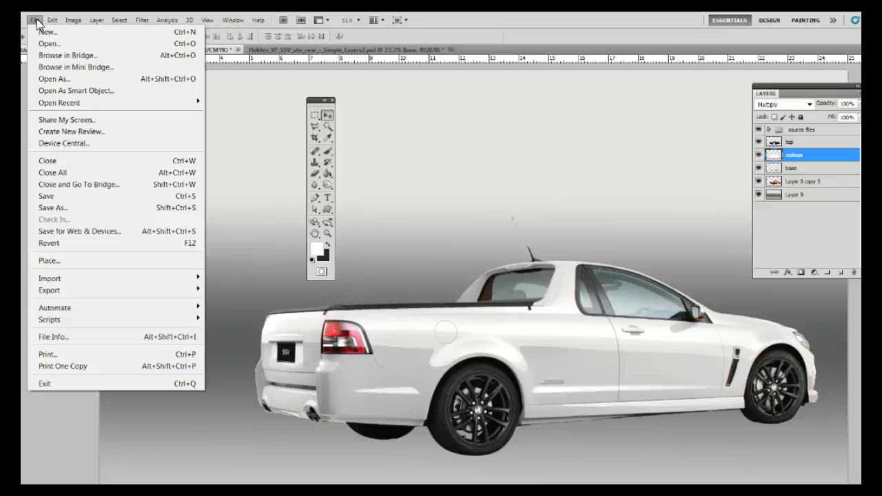
click(55, 64)
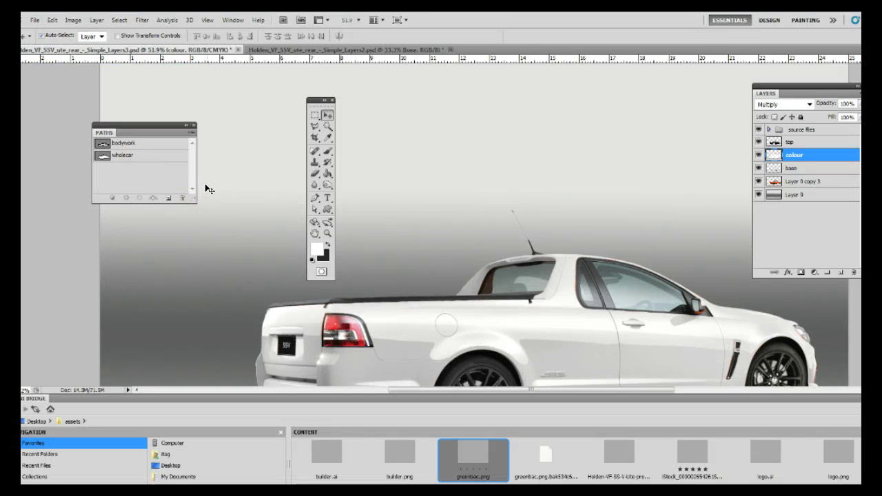
click(715, 282)
scroll(476, 241, down, 3)
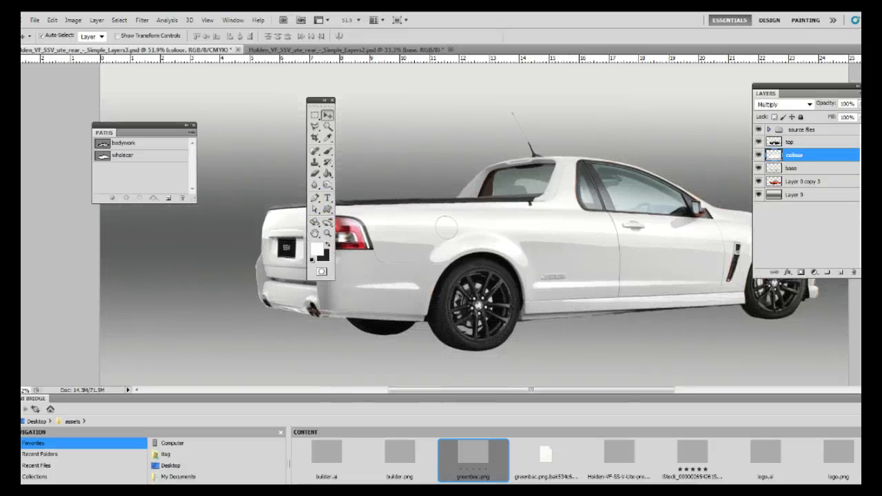
click(751, 423)
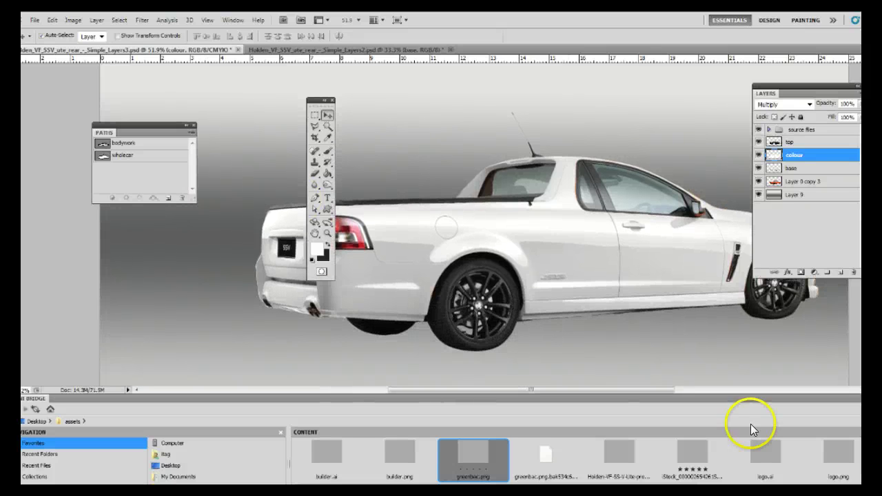
click(465, 460)
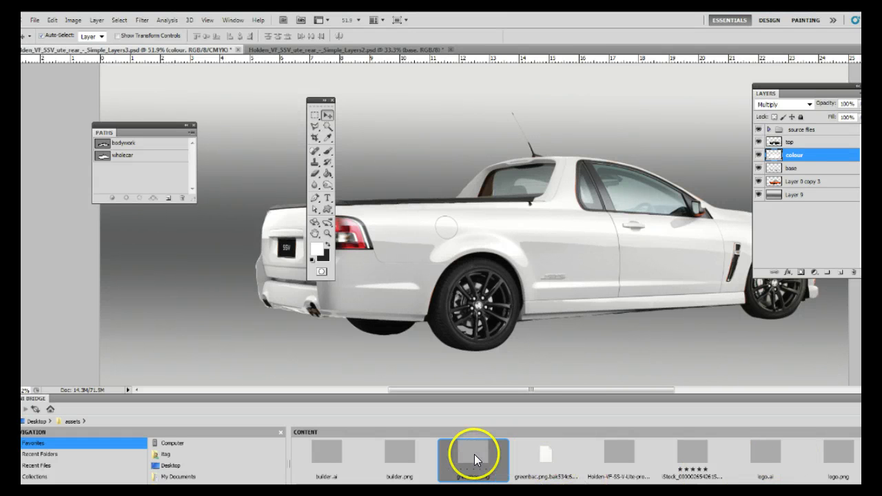
drag(474, 454, 515, 244)
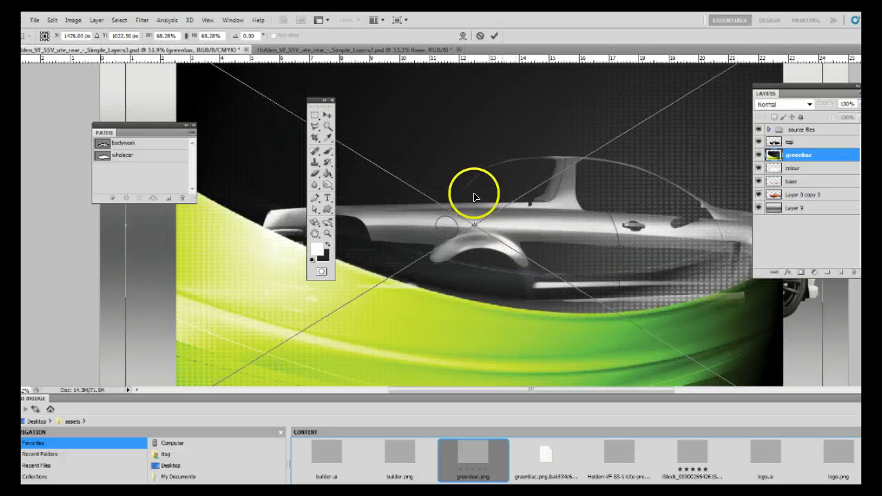
Scale the placed greenbac image to about 66%, position it over the whole car and commit the placement.
click(205, 23)
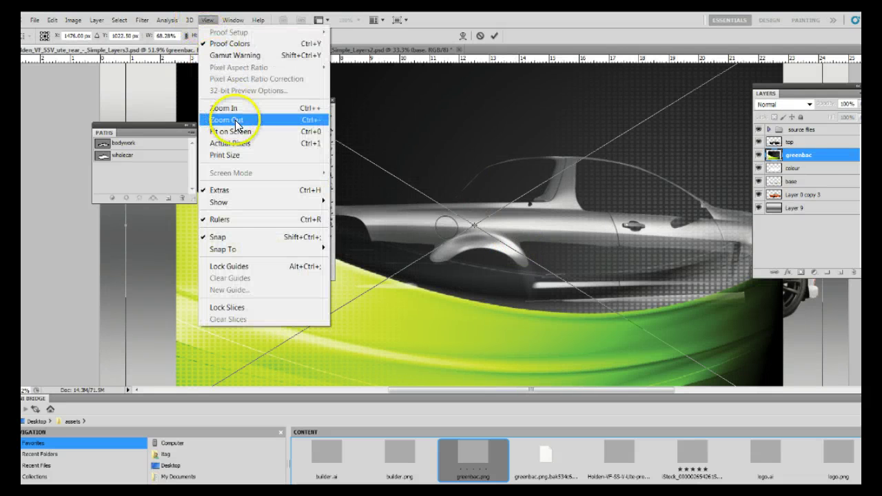
click(232, 118)
click(205, 22)
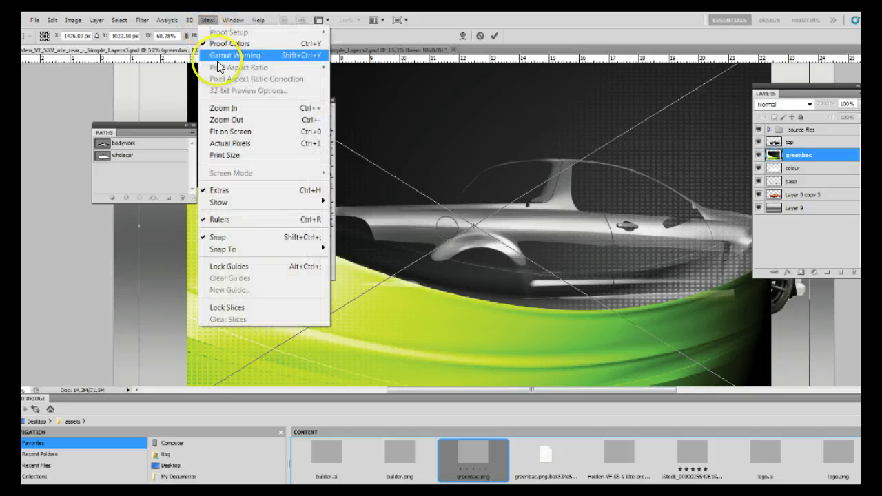
click(223, 118)
drag(350, 146, 447, 191)
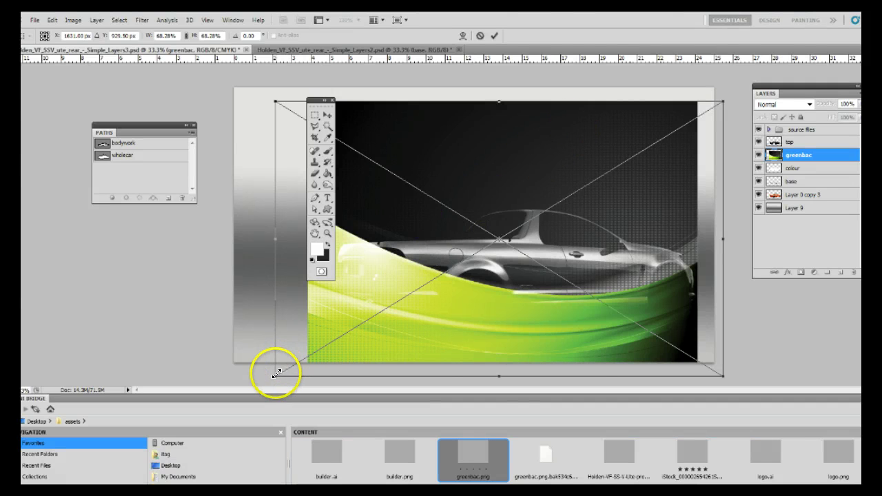
drag(275, 375, 277, 373)
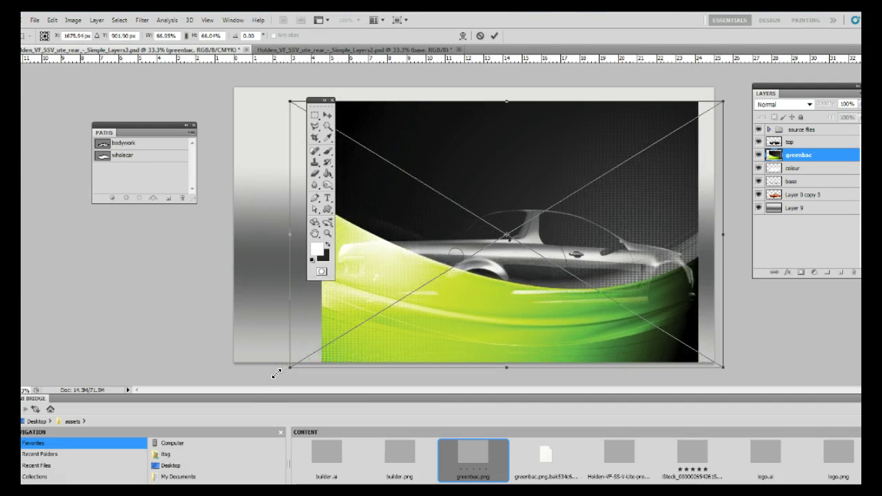
drag(409, 335, 443, 325)
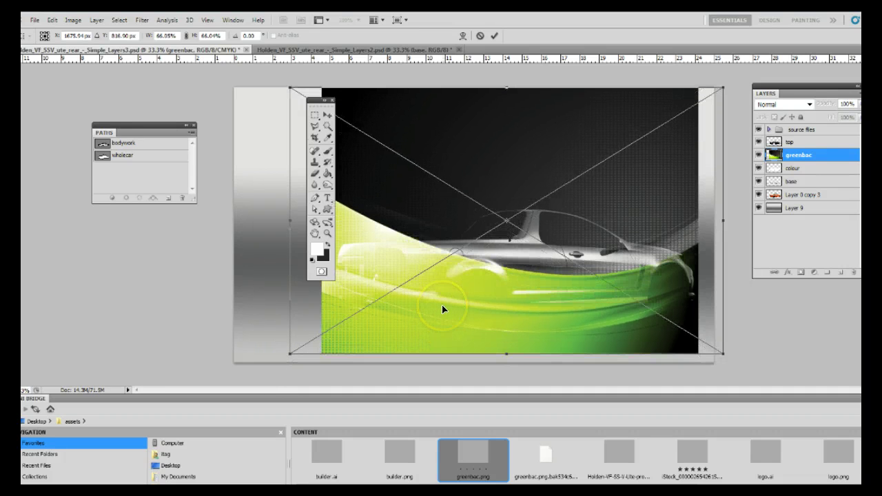
key(Return)
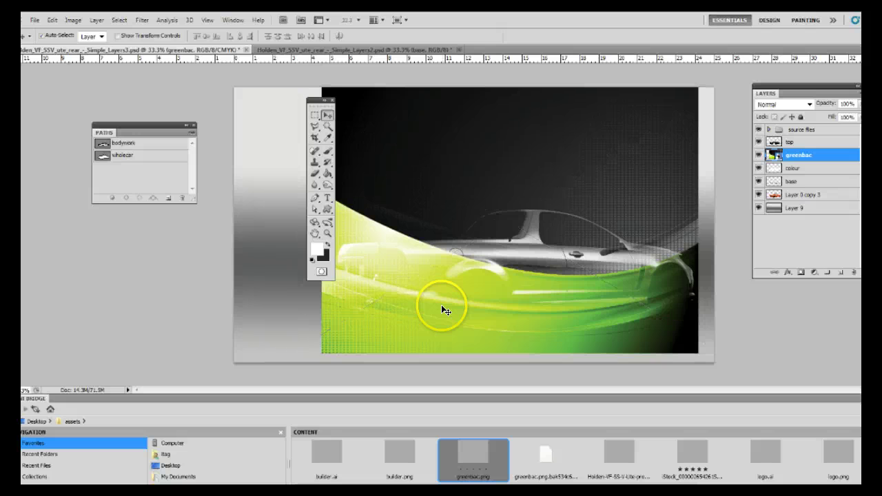
Clip the greenbac layer to the colour layer so the graphic covers only the bodywork.
drag(313, 96, 270, 96)
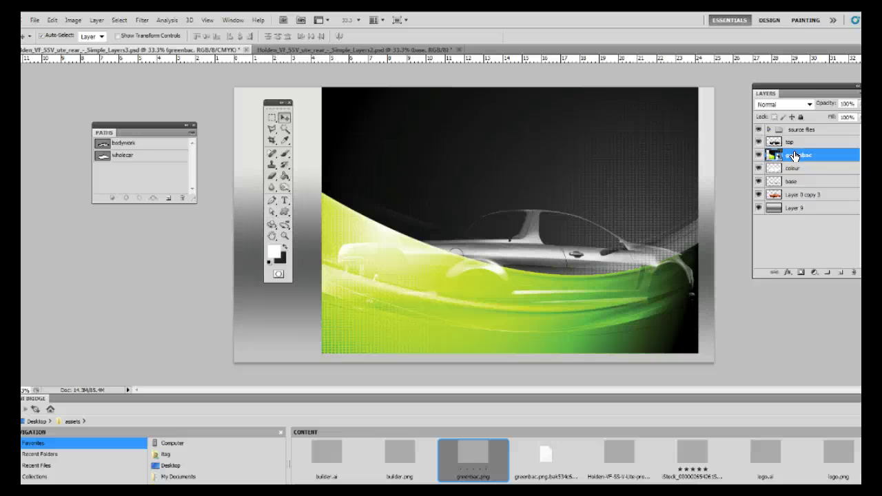
mouse_move(794, 157)
mouse_down()
mouse_move(789, 169)
mouse_move(796, 152)
mouse_up()
mouse_move(793, 152)
mouse_down()
mouse_move(797, 140)
mouse_move(789, 138)
mouse_move(798, 145)
mouse_up()
click(797, 143)
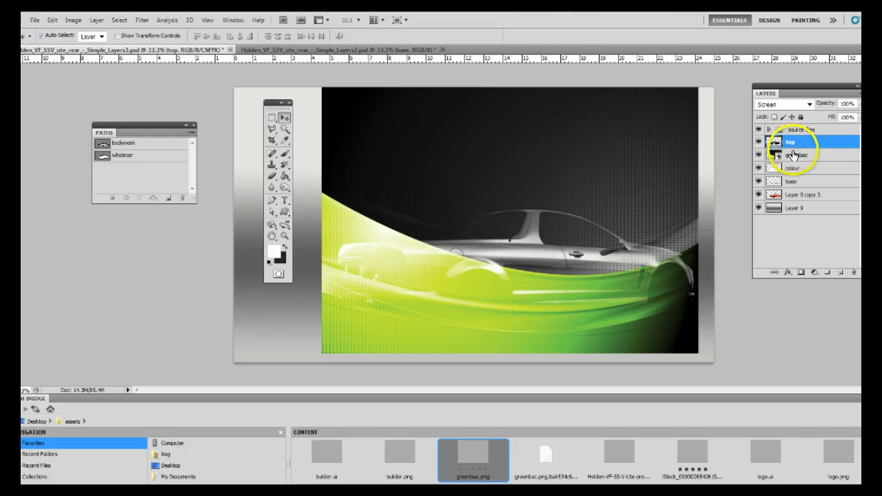
alt+click(798, 148)
alt+click(799, 158)
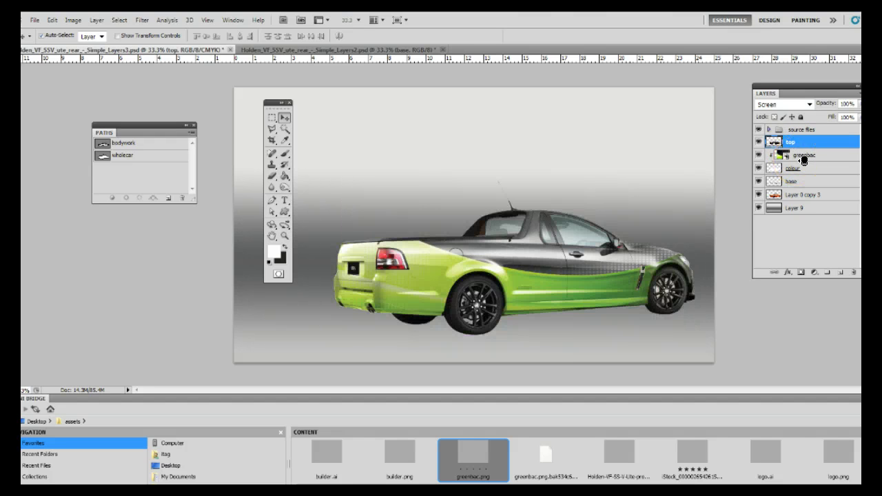
alt+click(797, 148)
alt+click(799, 160)
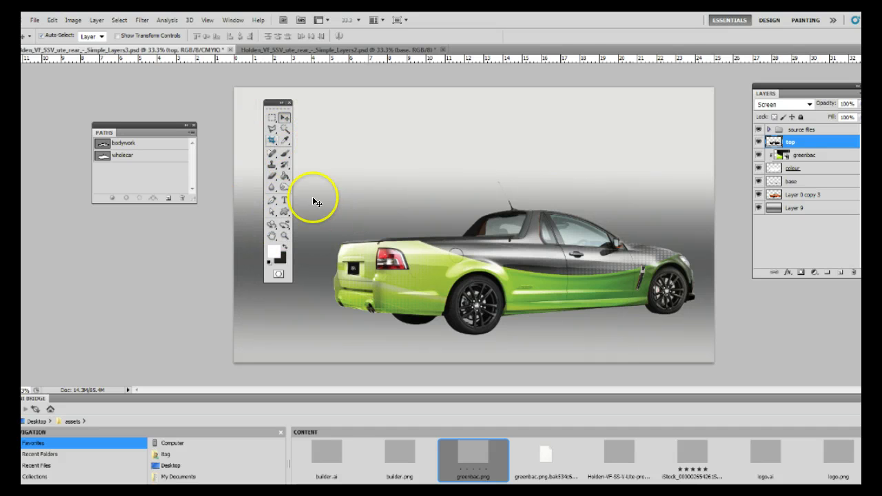
Reposition the clipped greenbac graphic over the car with Free Transform and commit it.
click(813, 155)
key(ctrl+t)
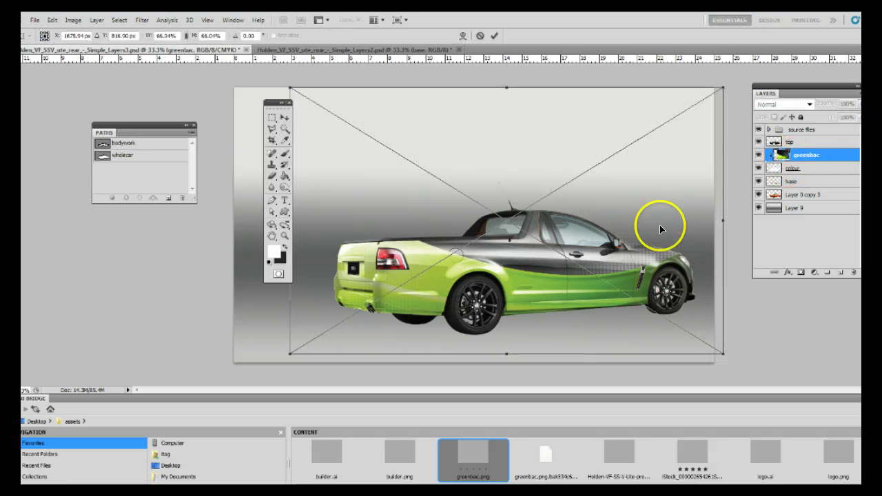
key(shift+Left)
key(shift+Left)
key(shift+Left)
key(shift+Left)
key(shift+Left)
key(shift+Left)
key(shift+Left)
key(shift+Left)
key(shift+Left)
key(shift+Left)
key(shift+Left)
key(shift+Left)
key(shift+Left)
key(shift+Left)
key(shift+Left)
key(shift+Left)
key(shift+Left)
key(shift+Left)
key(shift+Left)
key(shift+Left)
key(shift+Down)
key(shift+Down)
key(shift+Down)
key(shift+Down)
key(shift+Down)
key(shift+Down)
key(shift+Down)
key(shift+Down)
key(shift+Down)
key(shift+Down)
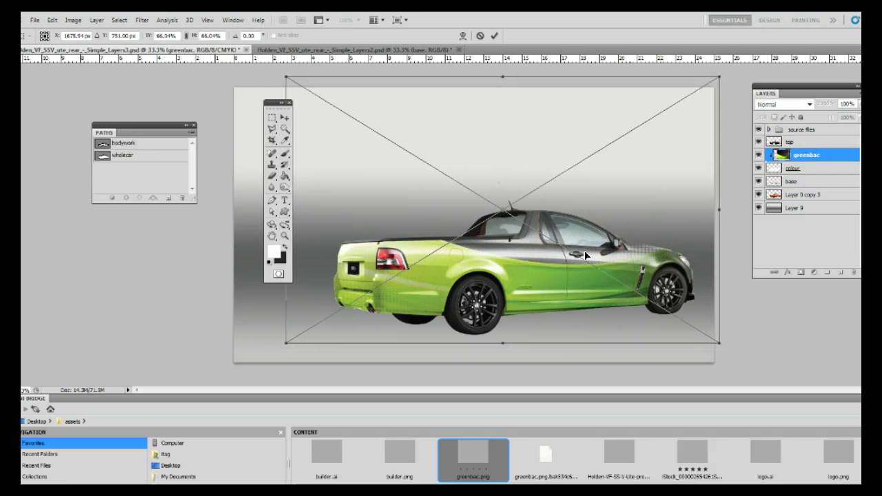
mouse_move(585, 256)
mouse_down()
mouse_move(600, 220)
mouse_move(606, 247)
mouse_move(586, 256)
mouse_move(589, 265)
mouse_move(588, 257)
mouse_up()
key(Return)
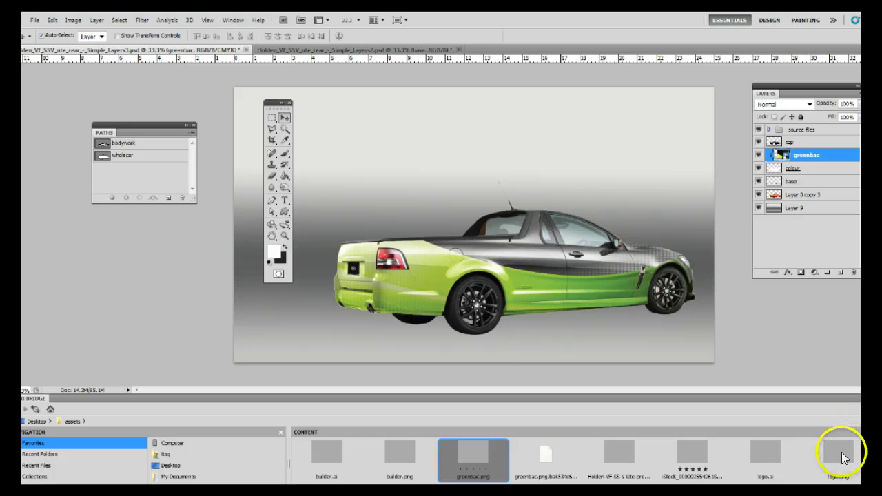
Place logo.png above the greenbac layer, scale it to about 47% and position it across the car's side.
drag(841, 452, 533, 276)
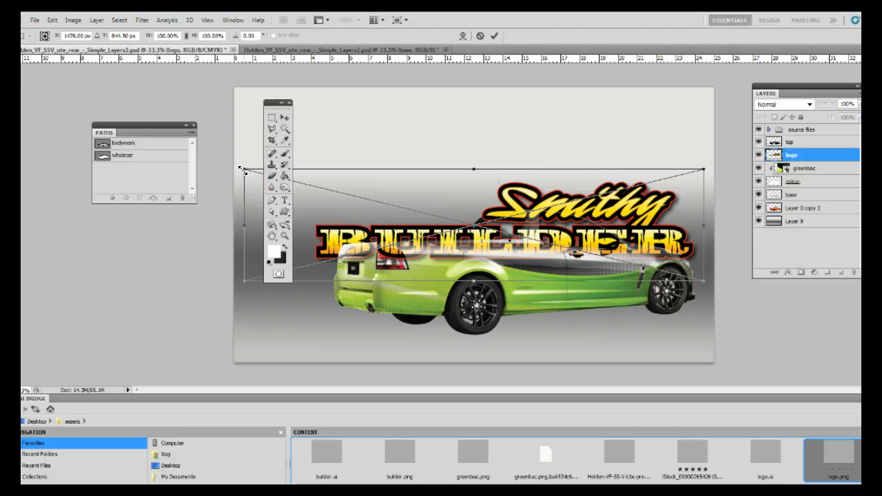
drag(243, 169, 488, 228)
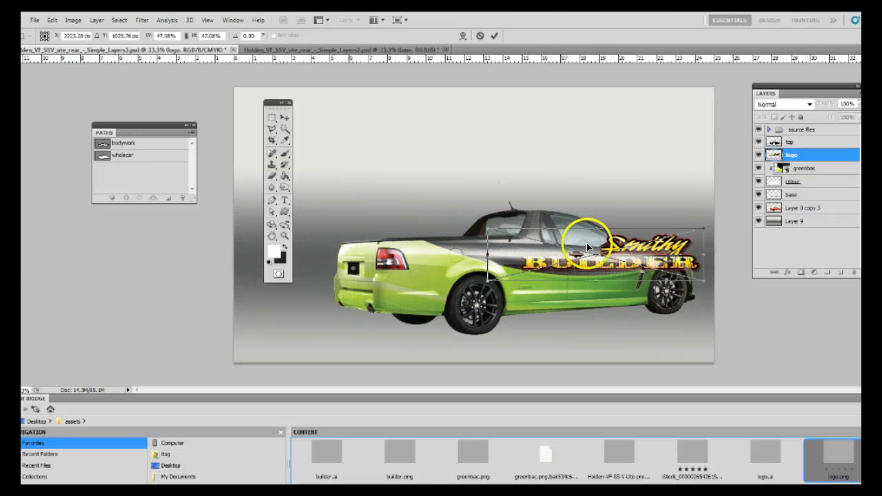
drag(639, 246, 606, 266)
key(Return)
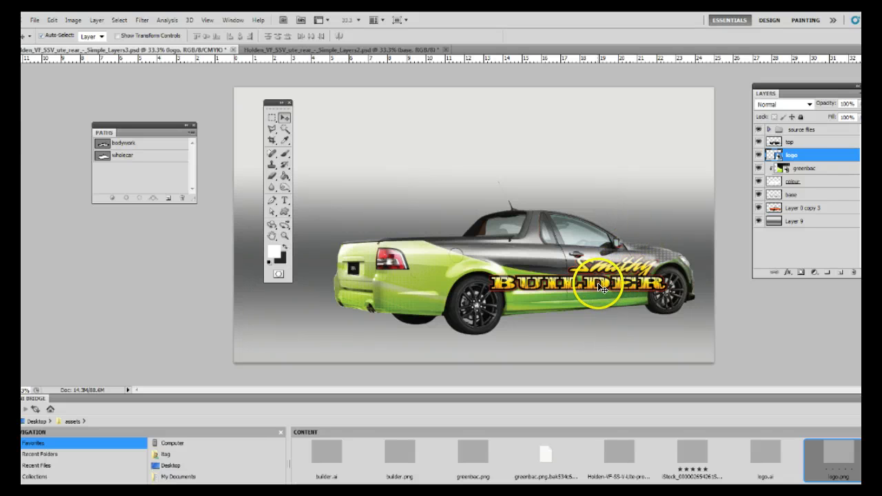
Clip the logo layer to the bodywork and move the logo lower on the side between the wheels.
alt+click(803, 160)
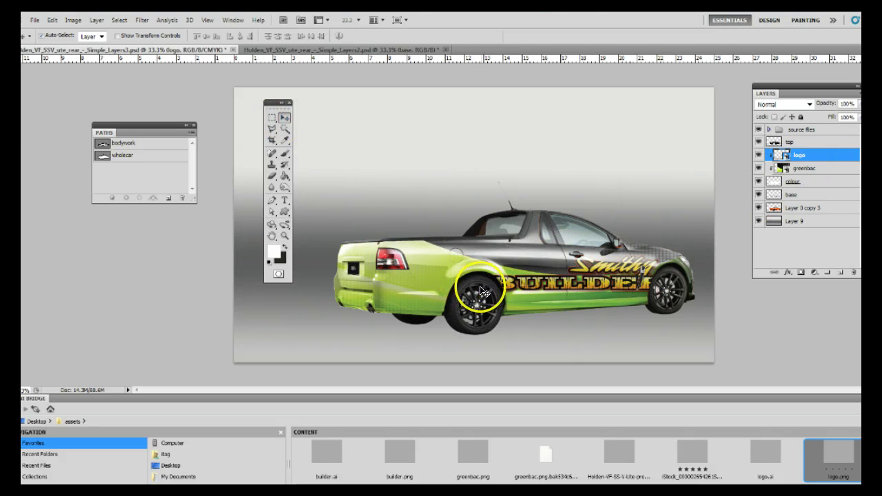
key(ctrl+t)
mouse_move(612, 270)
mouse_down()
mouse_move(616, 281)
mouse_move(576, 284)
mouse_move(607, 200)
mouse_move(614, 232)
mouse_move(674, 261)
mouse_move(607, 277)
mouse_up()
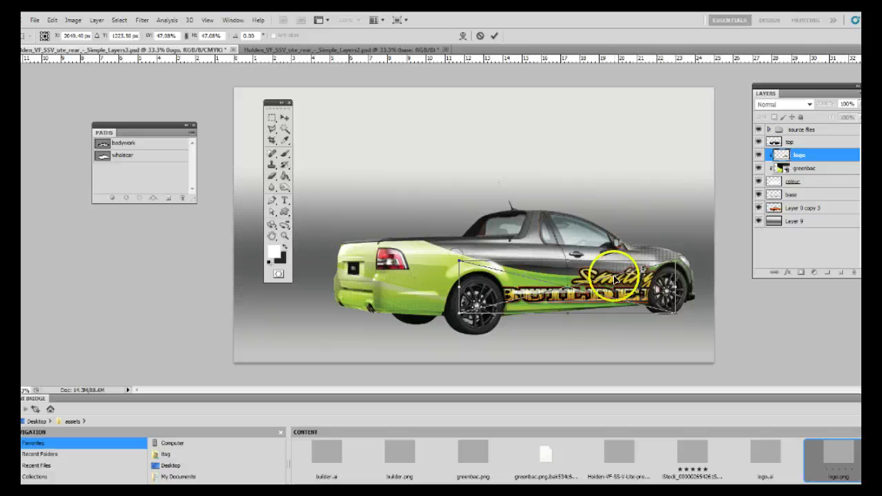
key(Return)
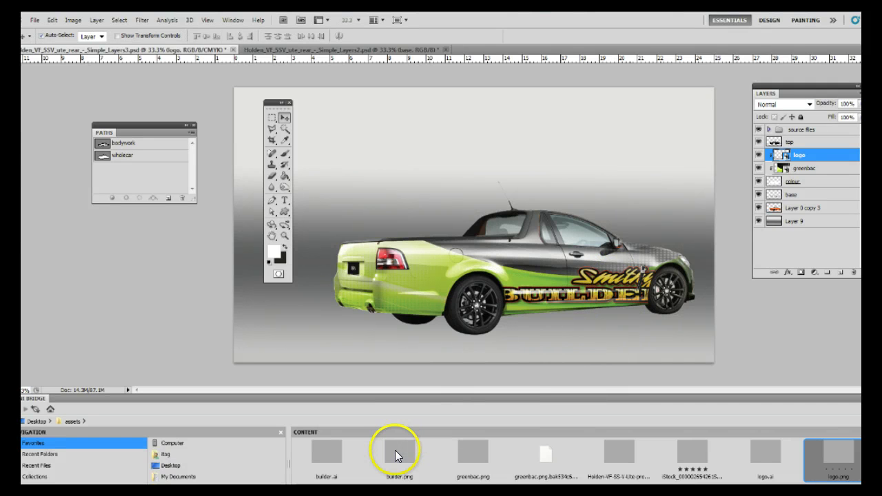
Place builder.png above the logo layer, scale it to about 25% and position it over the rear wheel and back of the cab.
drag(395, 450, 457, 269)
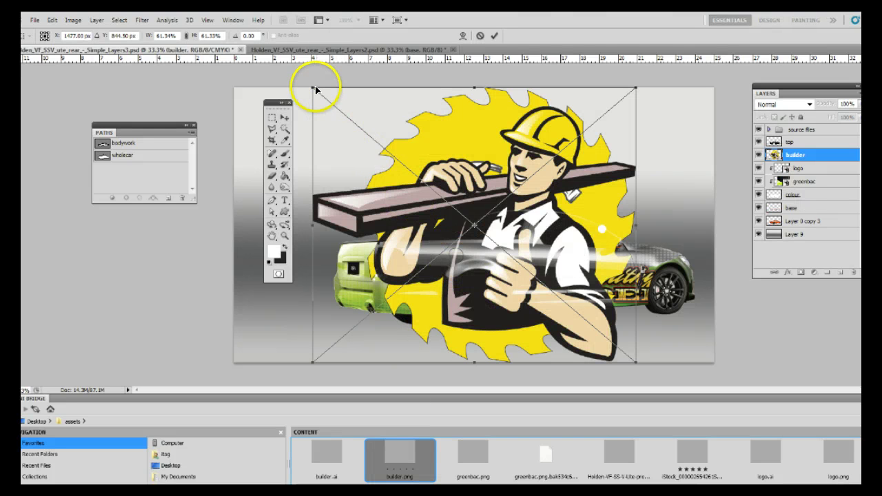
drag(312, 87, 469, 221)
double_click(590, 279)
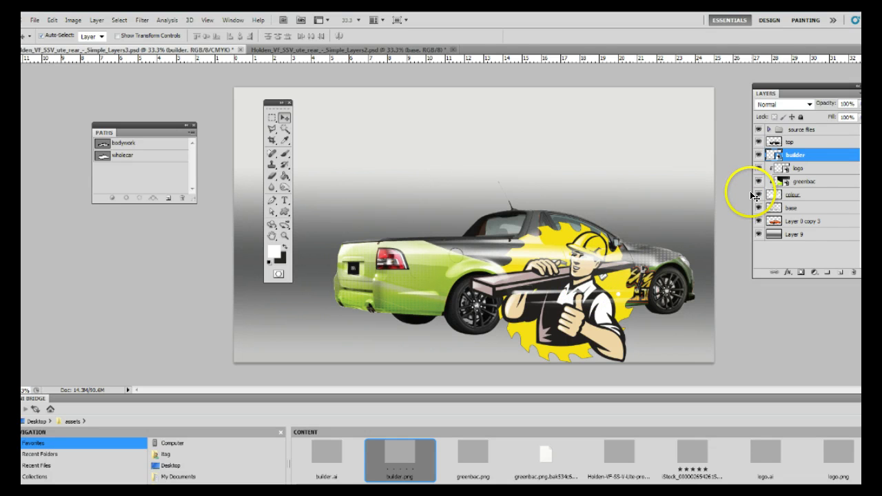
key(ctrl+t)
drag(639, 297, 602, 293)
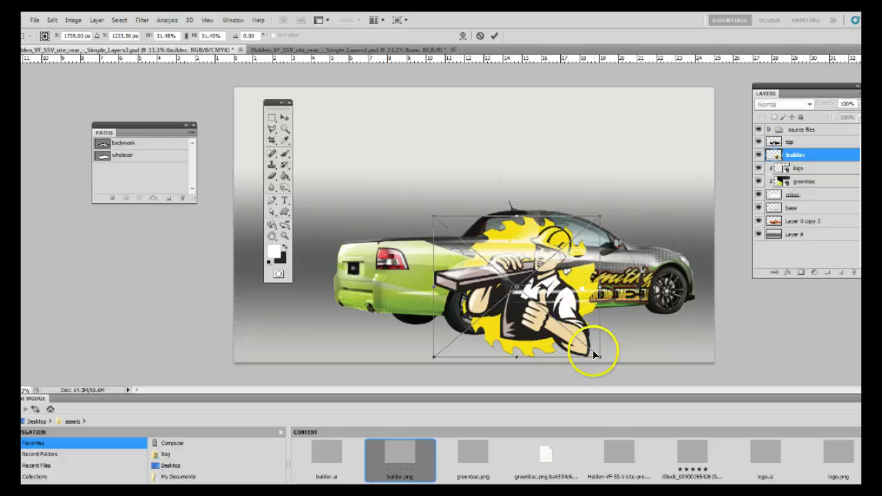
drag(594, 355, 598, 355)
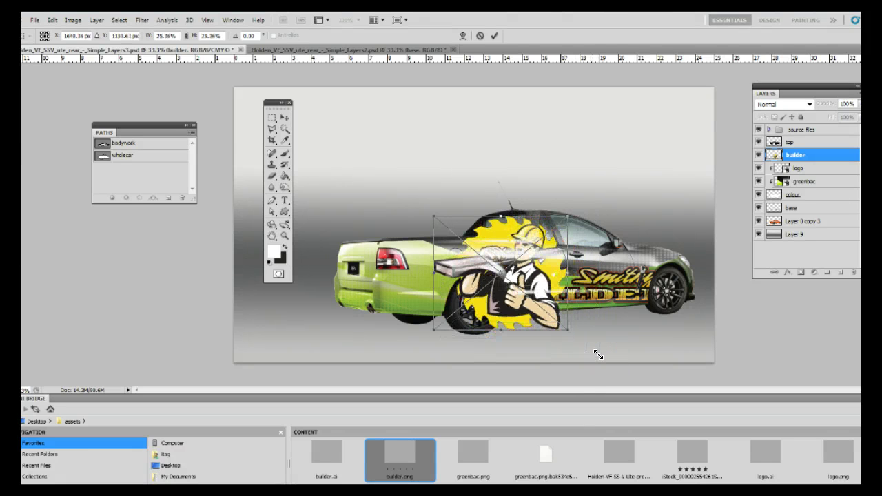
key(Return)
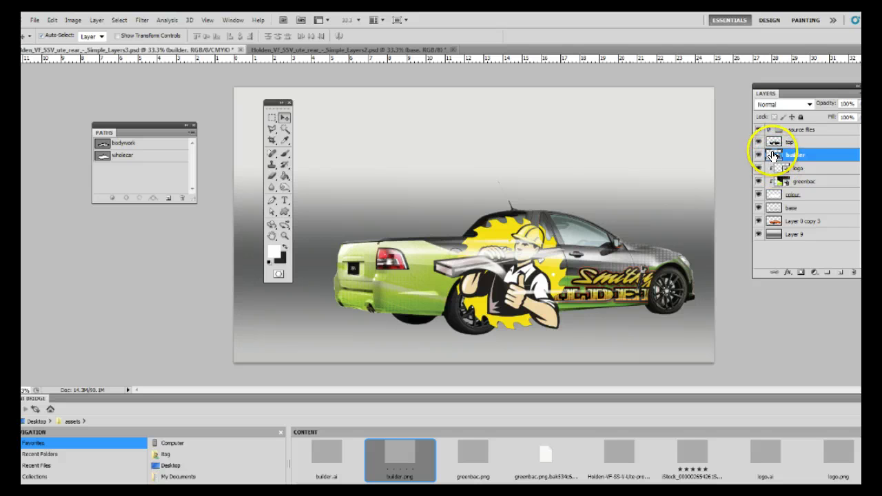
Distort the builder image by pulling its two rear-side corners outward to match the car's perspective.
click(52, 21)
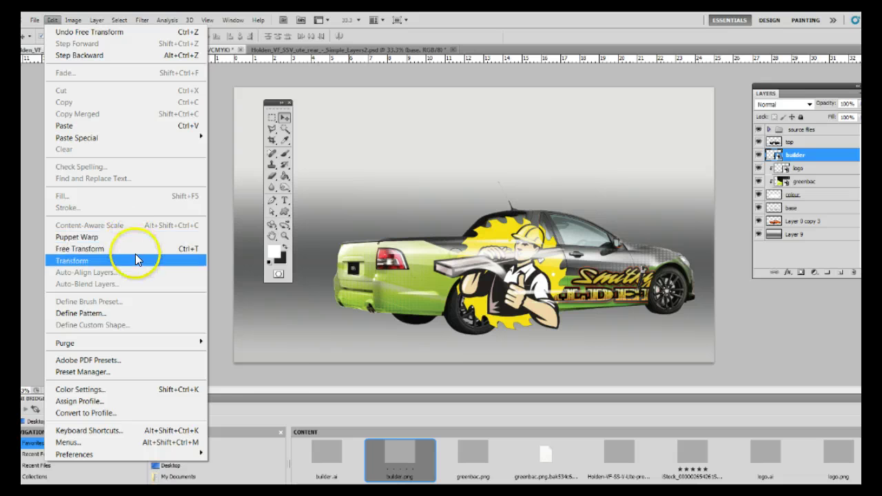
mouse_move(137, 258)
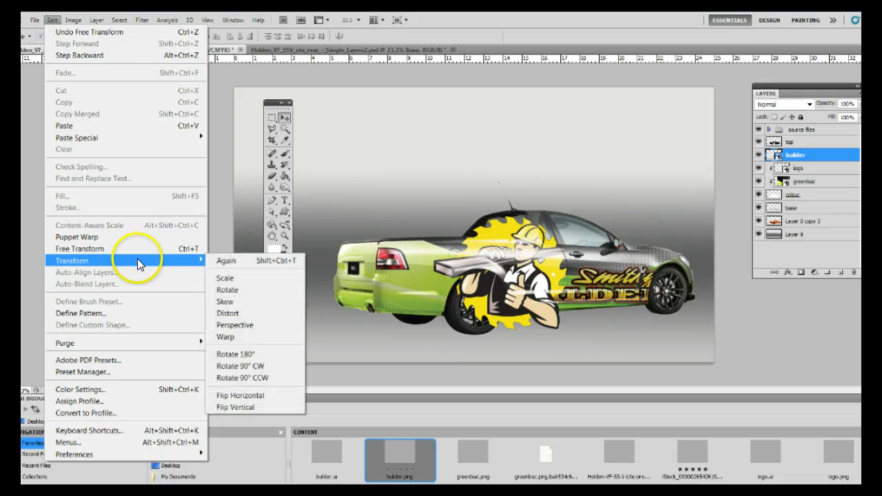
click(227, 313)
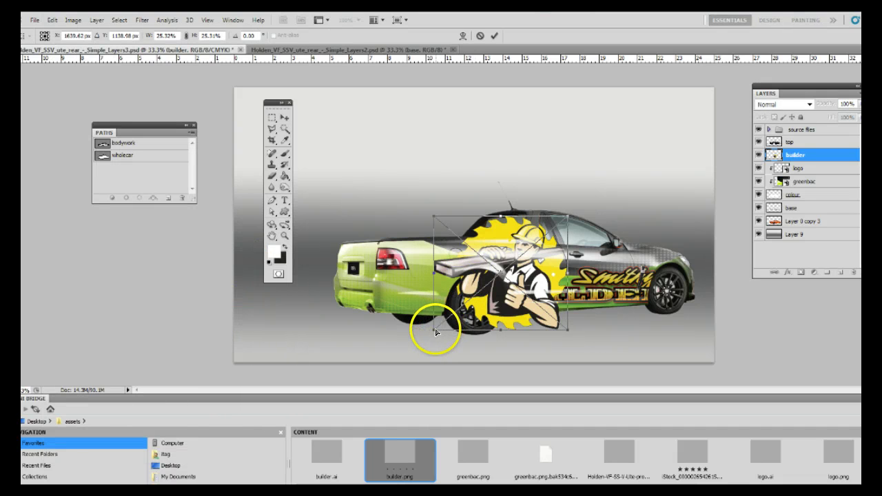
drag(433, 331, 432, 332)
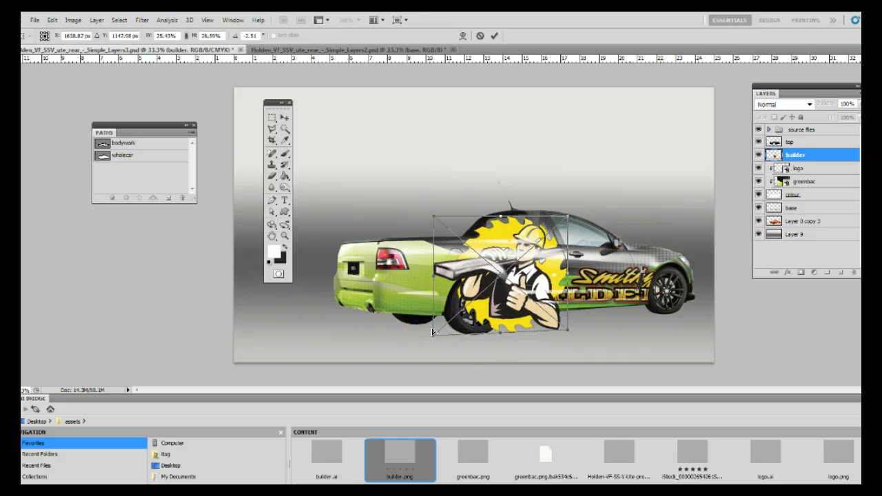
drag(443, 225, 432, 211)
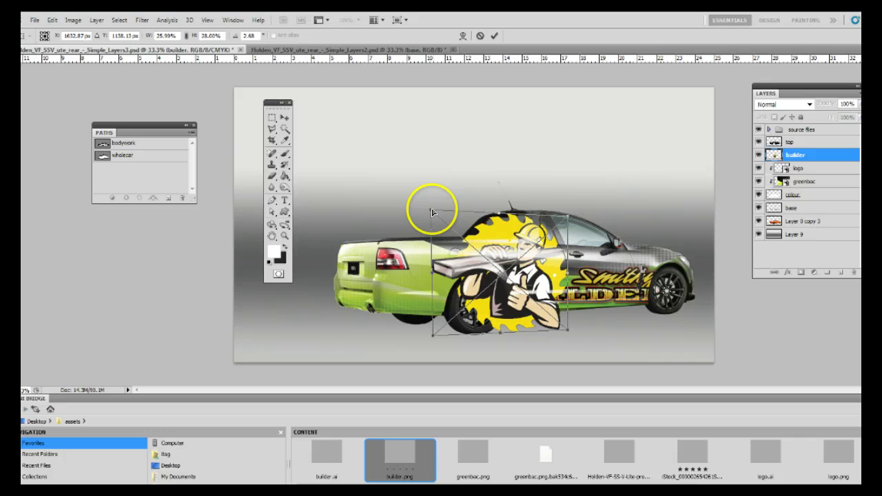
key(Return)
Clip the builder layer to the bodywork along with the logo and greenbac layers.
click(516, 244)
click(798, 157)
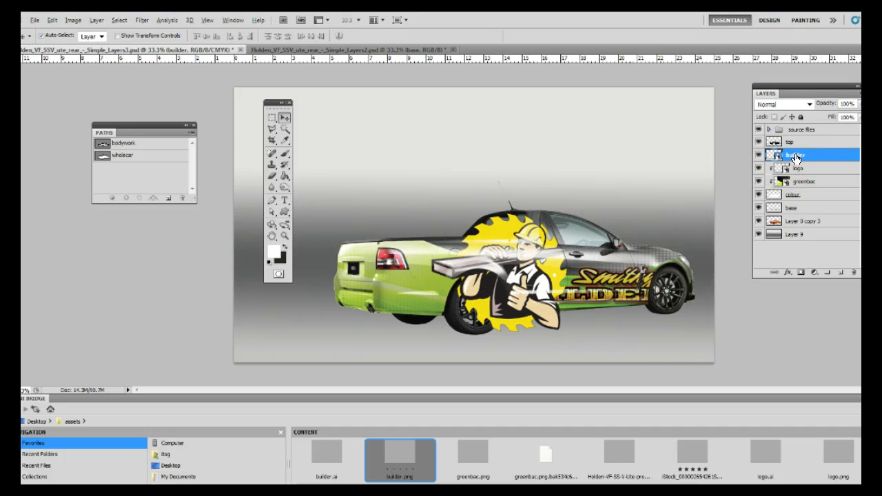
alt+click(799, 161)
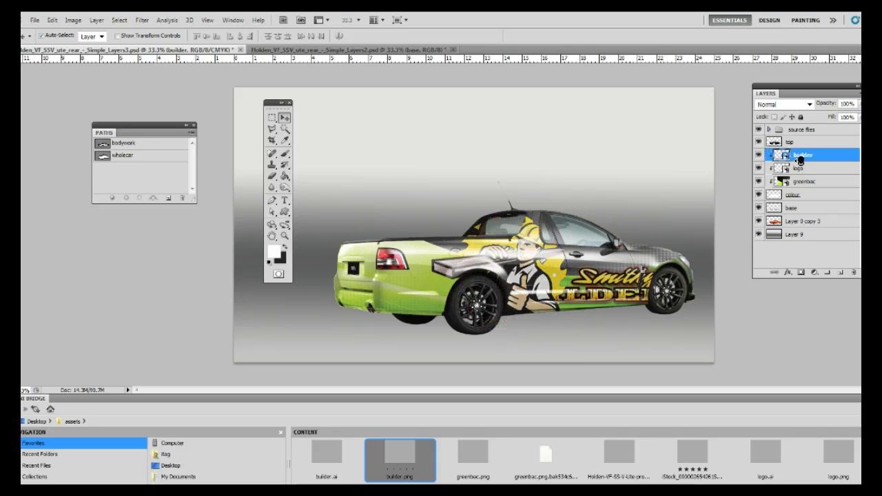
click(320, 127)
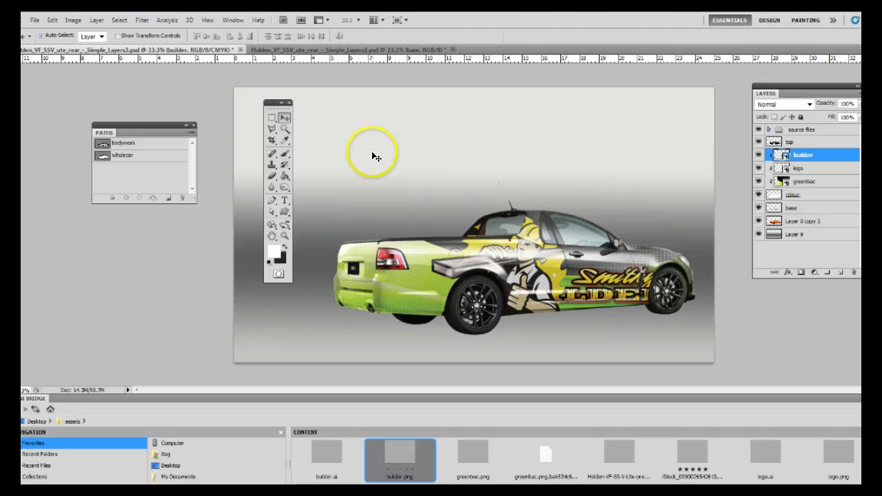
Nudge the clipped builder image slightly down and toward the rear of the car, and commit the transform.
key(ctrl+t)
key(shift+Down)
key(shift+Down)
key(shift+Down)
key(shift+Down)
key(shift+Down)
key(shift+Down)
key(shift+Down)
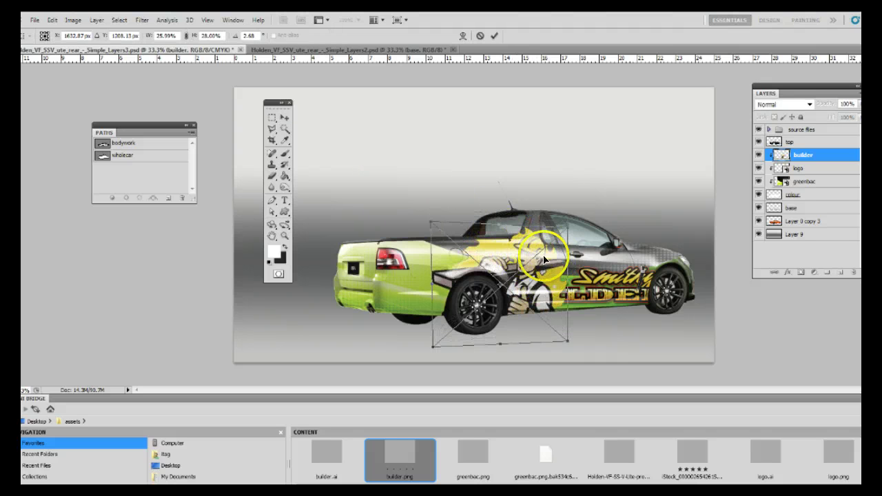
click(520, 259)
key(Up)
key(Up)
key(Up)
key(Up)
key(Up)
key(Up)
key(Up)
key(Up)
key(Up)
key(Up)
key(Up)
key(Up)
key(Up)
key(Left)
key(Left)
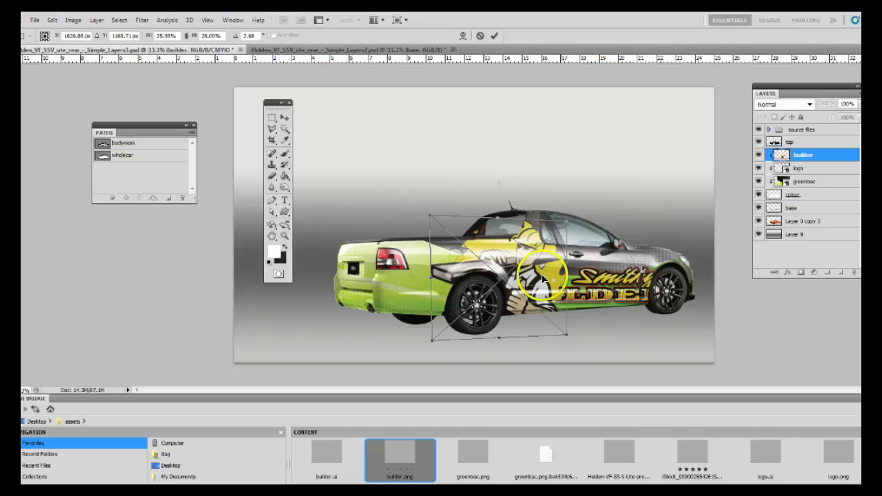
key(Return)
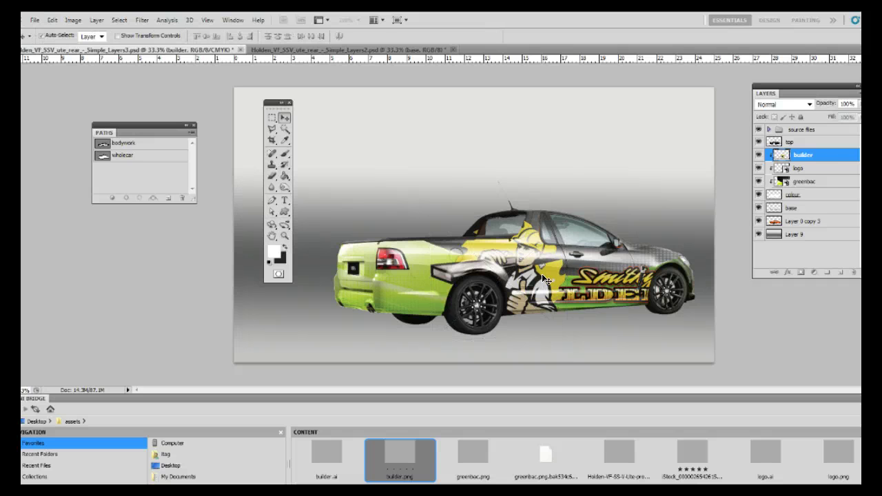
Rasterize the builder layer and shift its hue with Hue/Saturation so the yellow becomes lime green.
right_click(792, 158)
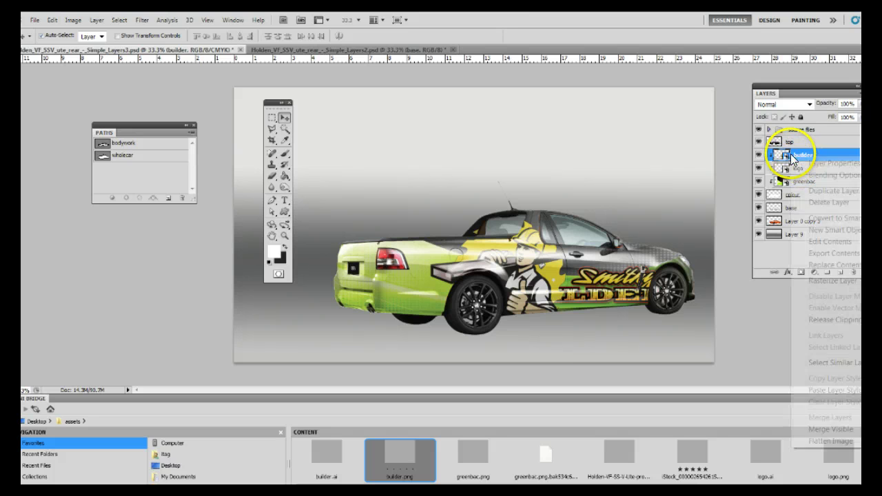
click(827, 279)
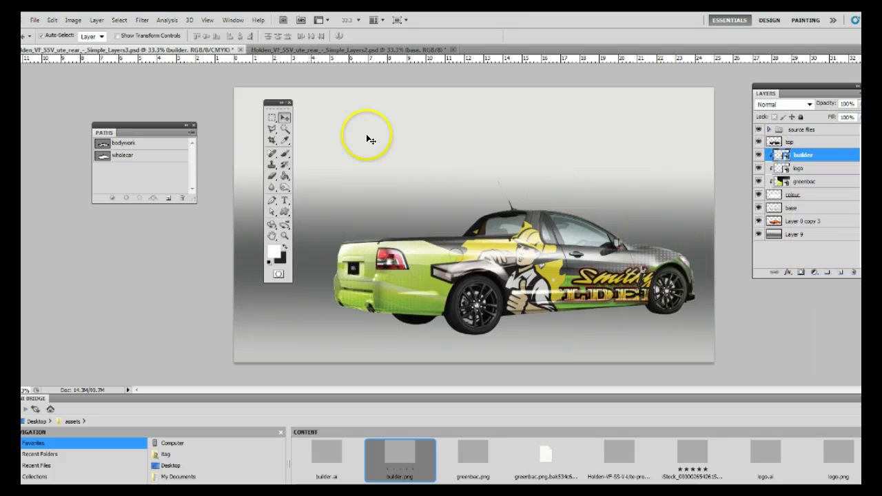
click(73, 20)
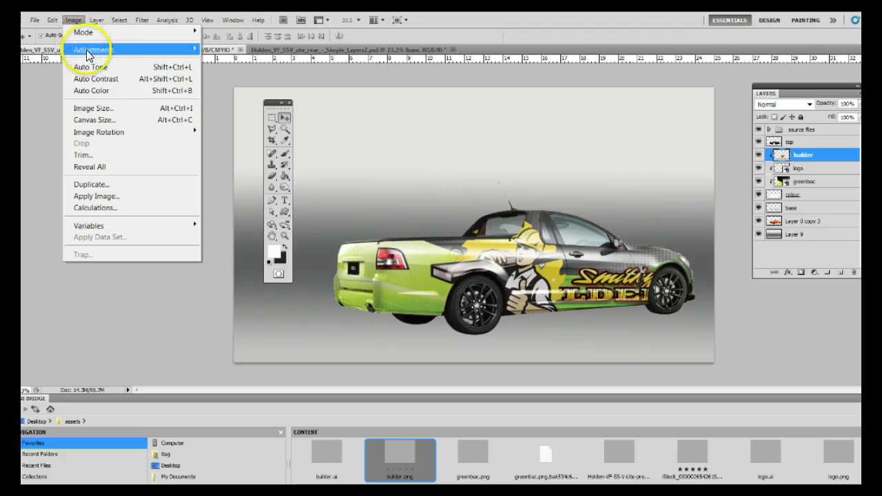
mouse_move(86, 50)
click(234, 114)
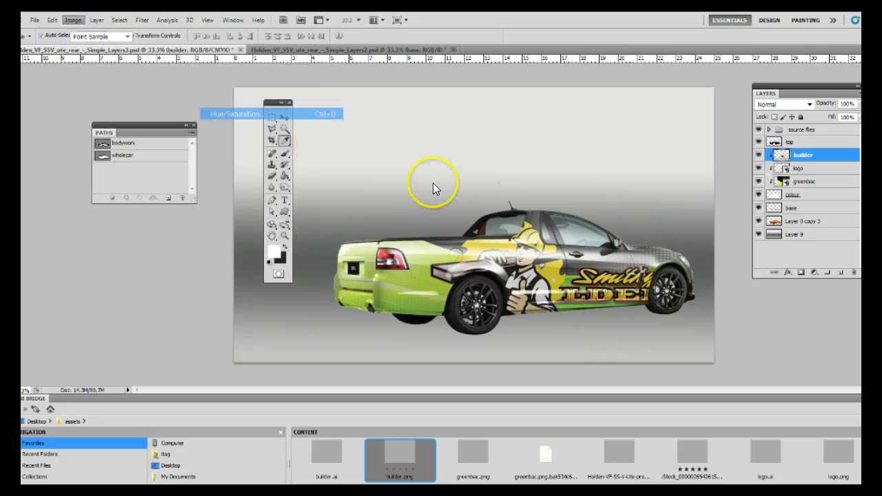
drag(388, 101, 262, 86)
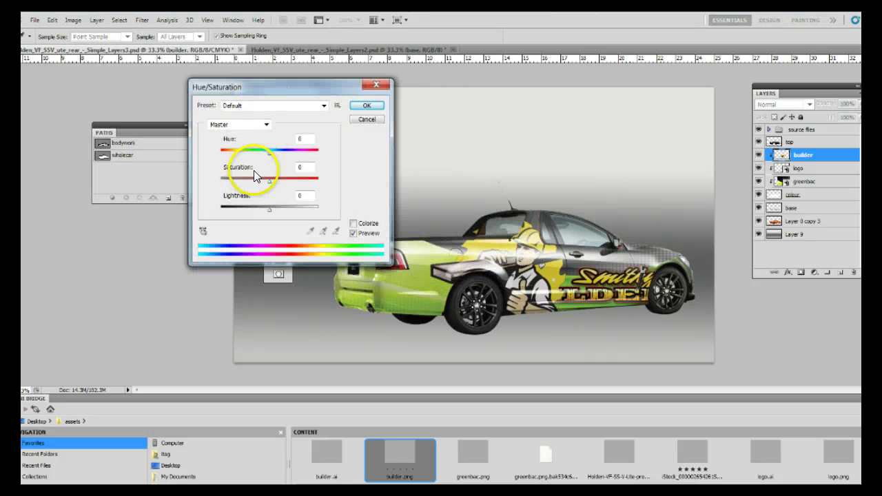
drag(267, 157, 267, 159)
key(Up)
key(Up)
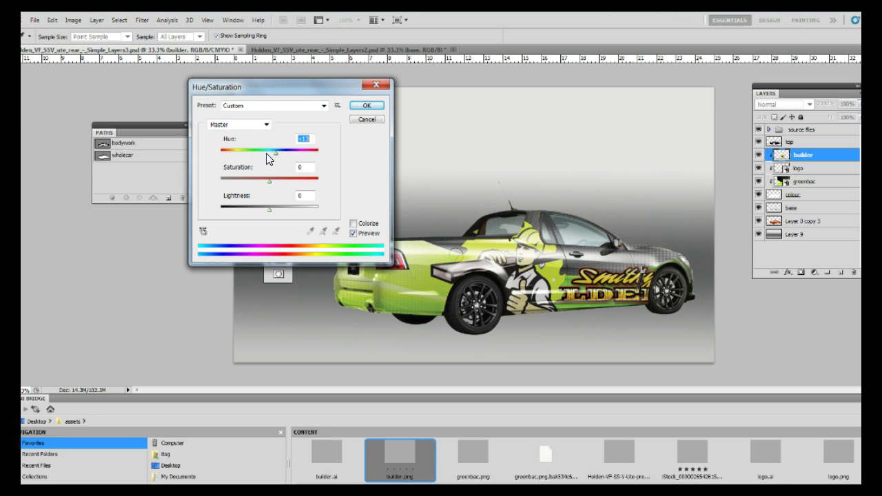
click(359, 105)
Inspect the builder and logo artwork on the car's side up close.
drag(778, 155, 810, 169)
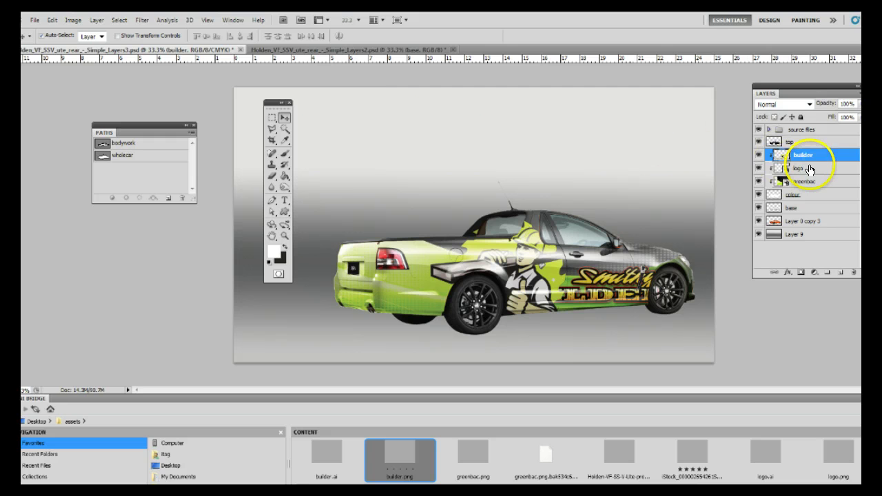
click(284, 235)
drag(321, 190, 319, 184)
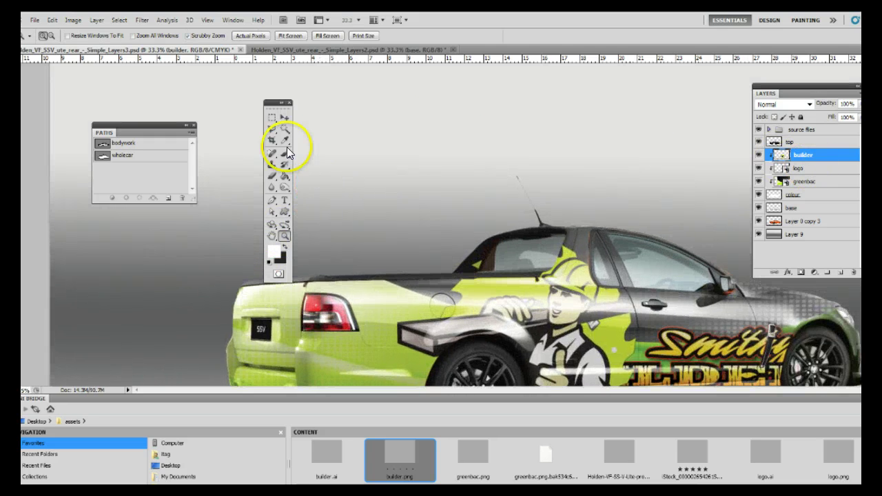
click(283, 118)
drag(522, 223, 523, 224)
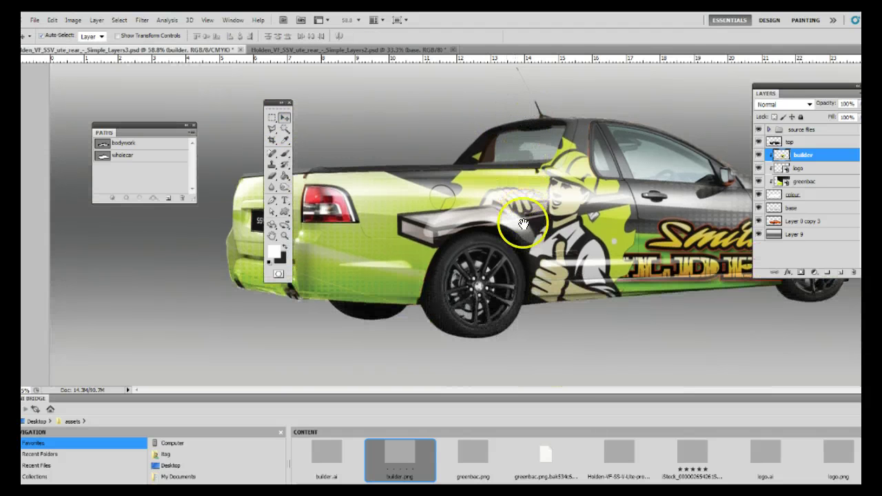
Move the logo layer above the builder layer so the lettering sits in front of the builder artwork.
drag(780, 91, 153, 93)
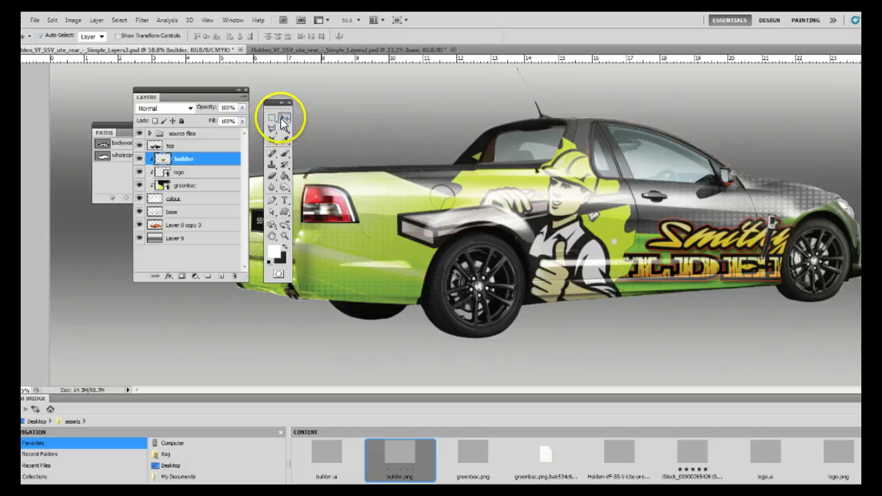
click(192, 176)
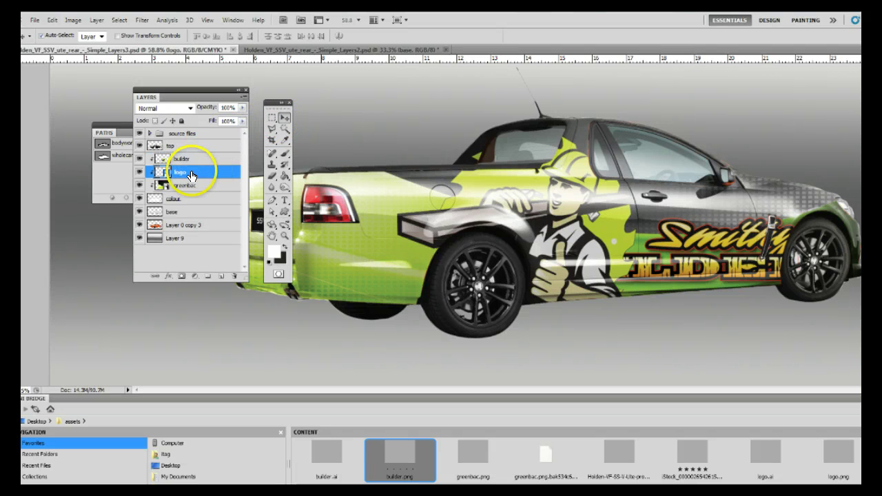
drag(192, 175, 202, 161)
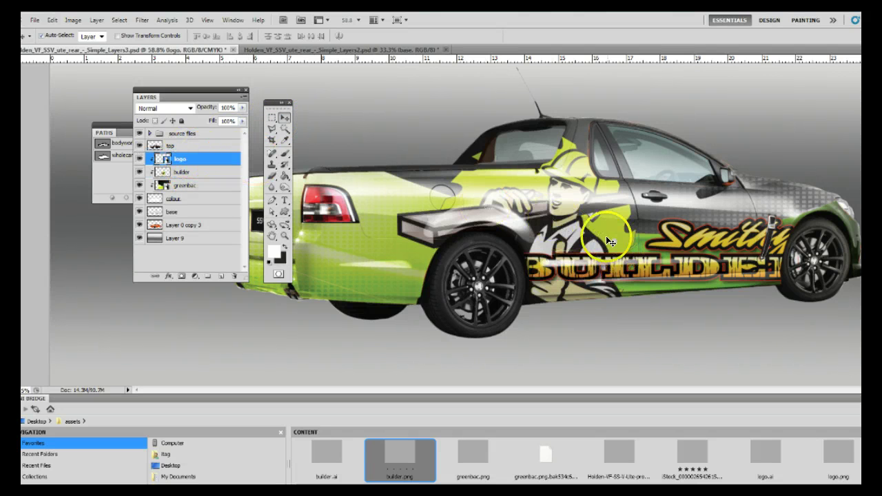
Scale the logo proportionally to about 33.5% and position it between the wheels on the car's side.
key(ctrl+t)
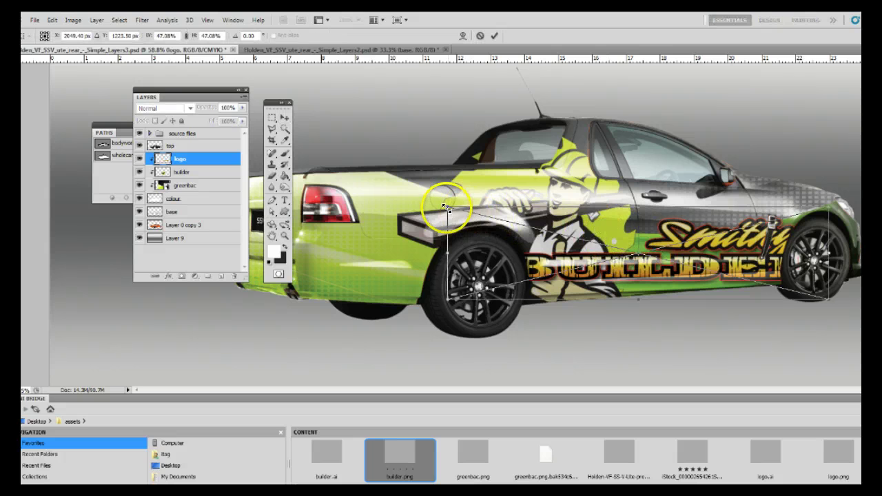
drag(445, 208, 500, 220)
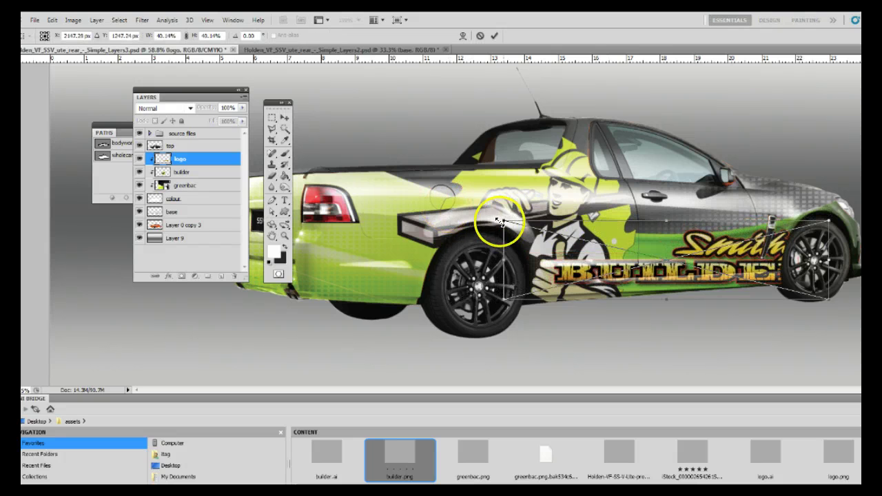
drag(765, 253, 704, 249)
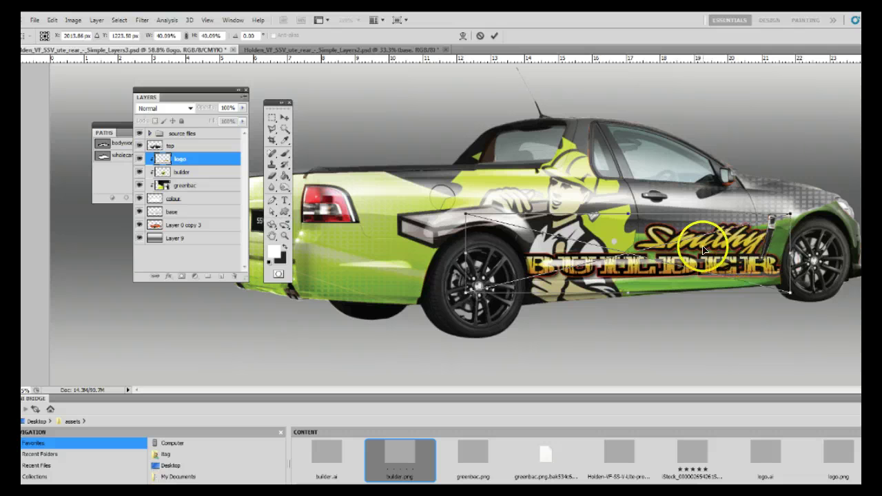
drag(466, 210, 516, 225)
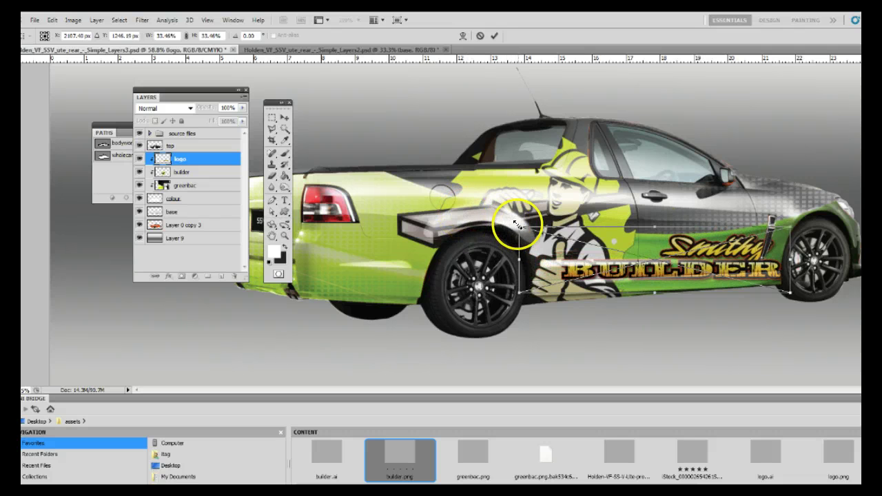
drag(705, 255, 680, 250)
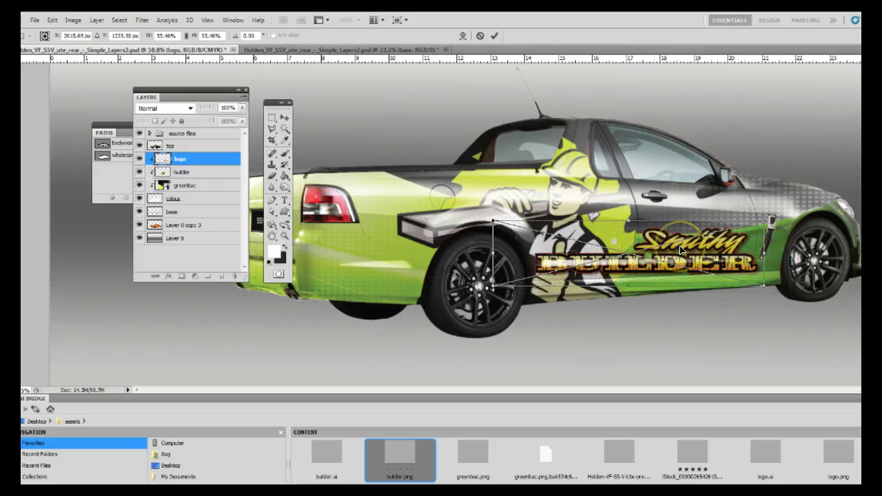
click(654, 241)
key(Return)
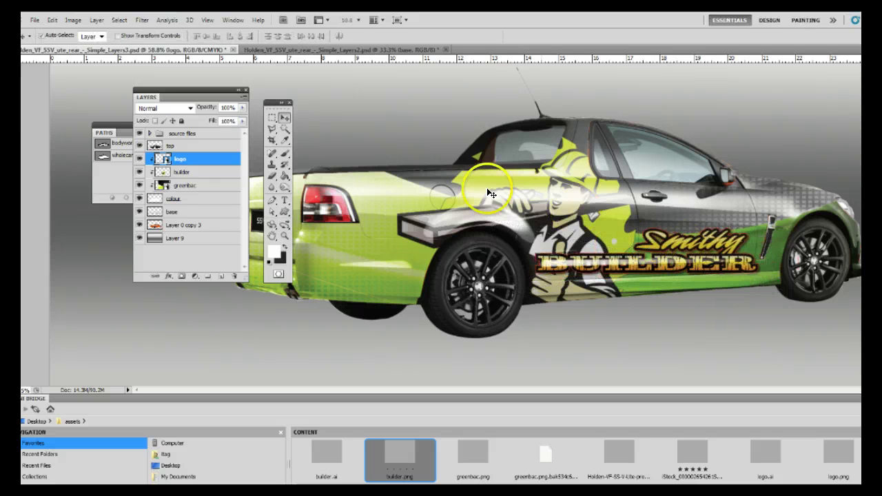
Distort the logo by stretching its rear corners vertically to follow the car's perspective, and commit the transform.
click(52, 20)
mouse_move(122, 266)
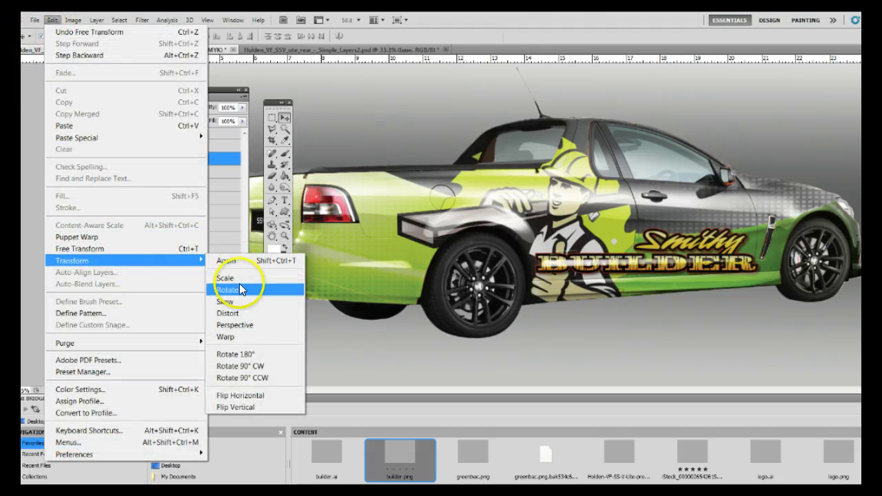
click(242, 313)
drag(504, 311, 492, 292)
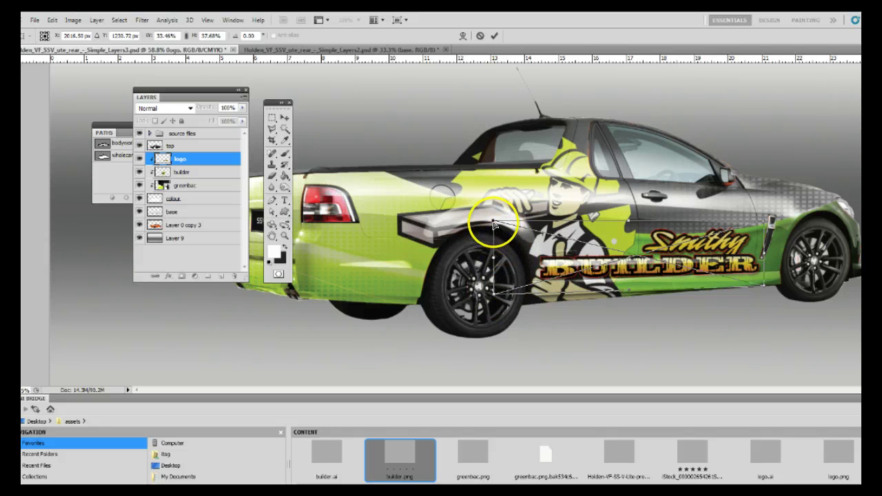
drag(493, 223, 492, 218)
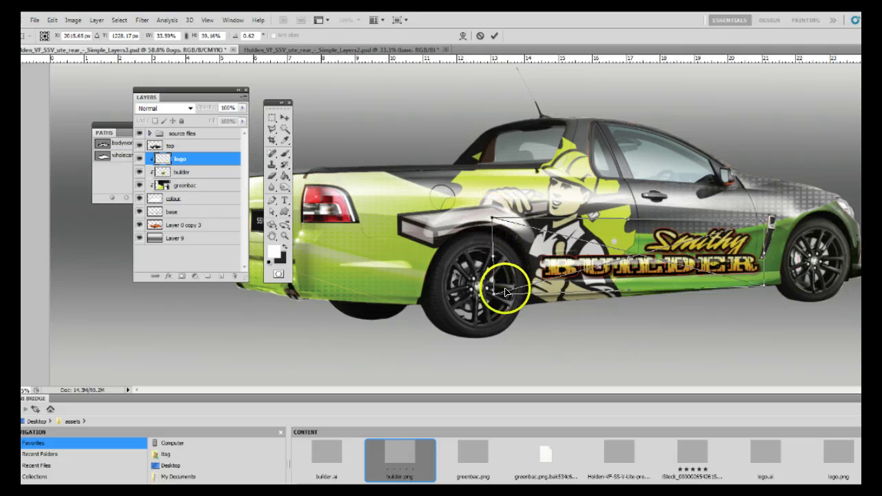
drag(496, 297, 495, 297)
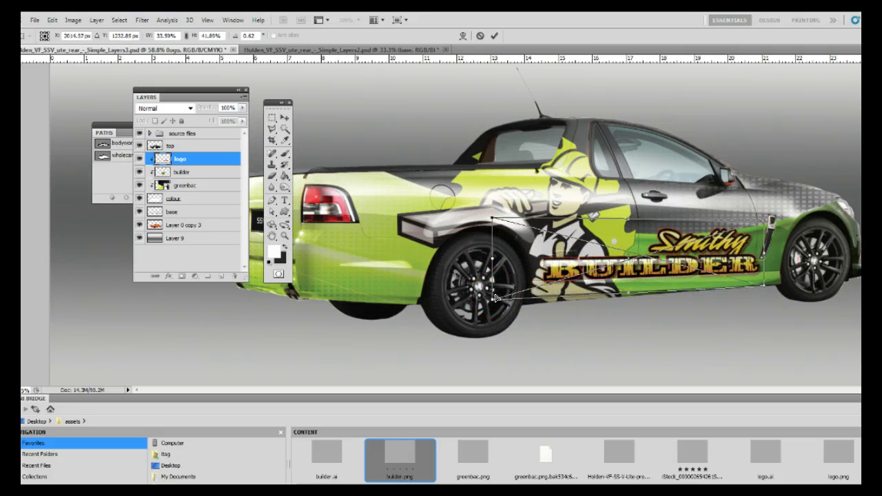
key(Return)
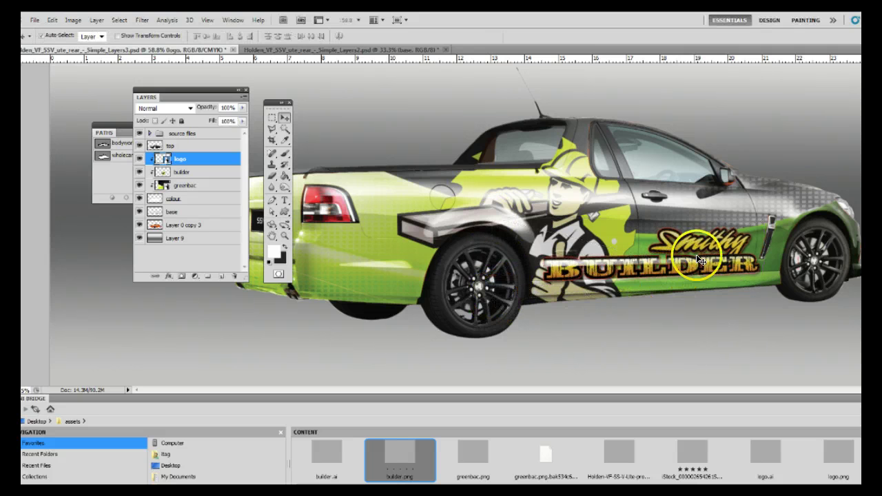
click(695, 248)
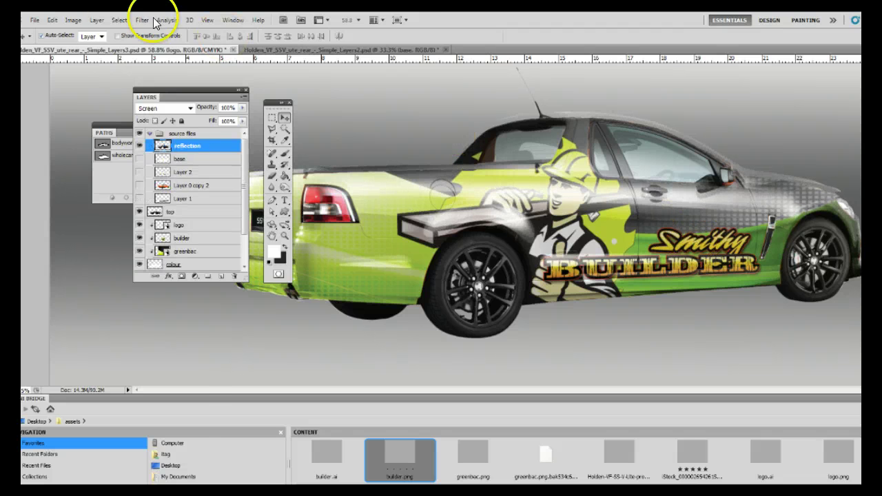
click(55, 21)
click(68, 34)
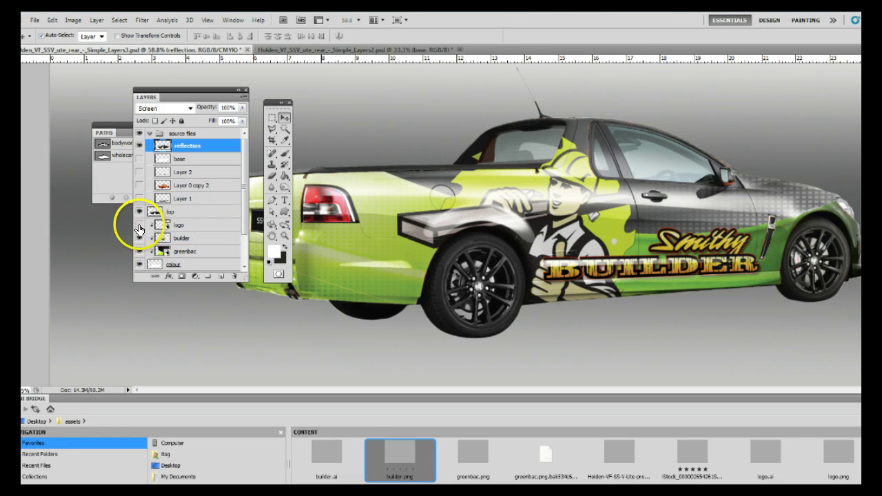
Transform the logo layer to raise the lettering on the car's door, clear of the sill, and commit it.
click(181, 224)
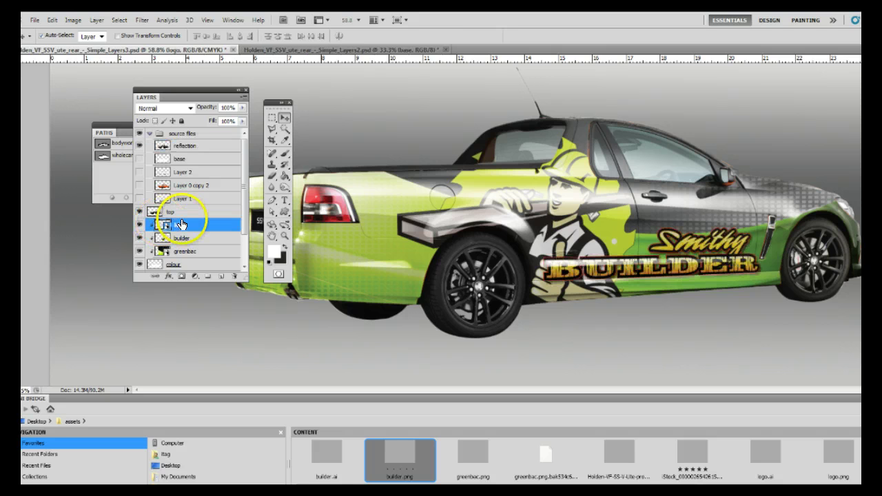
key(ctrl+t)
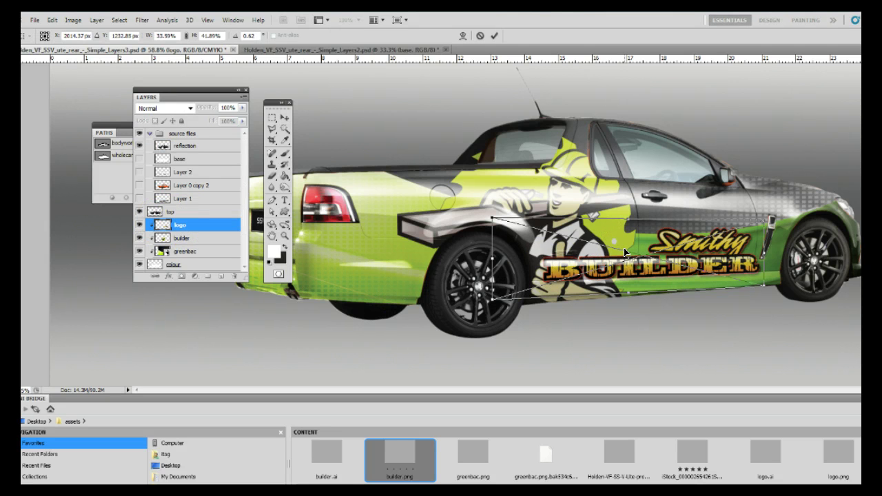
key(Up)
key(Up)
key(Up)
key(Up)
key(Up)
key(Up)
key(Up)
key(Up)
key(Up)
key(Up)
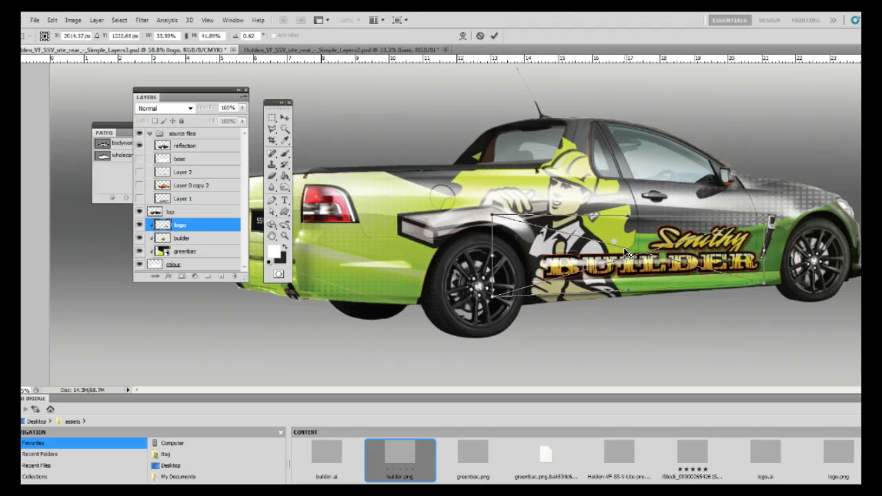
drag(626, 253, 665, 235)
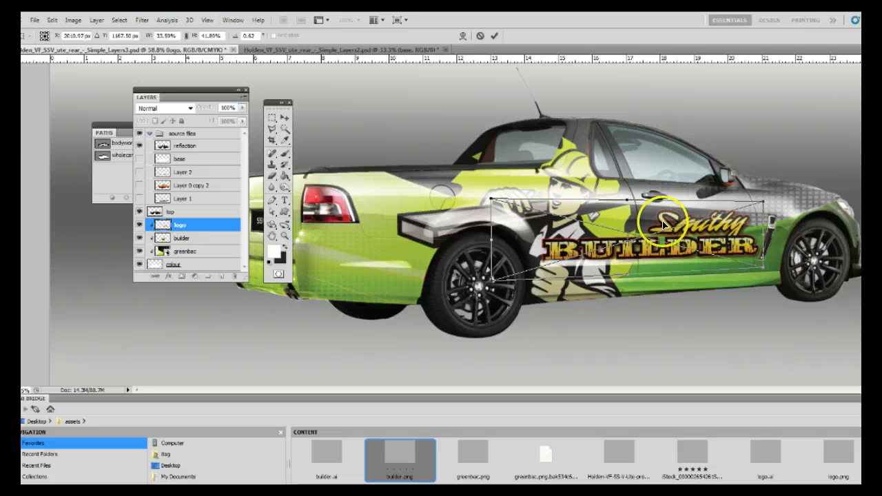
key(Return)
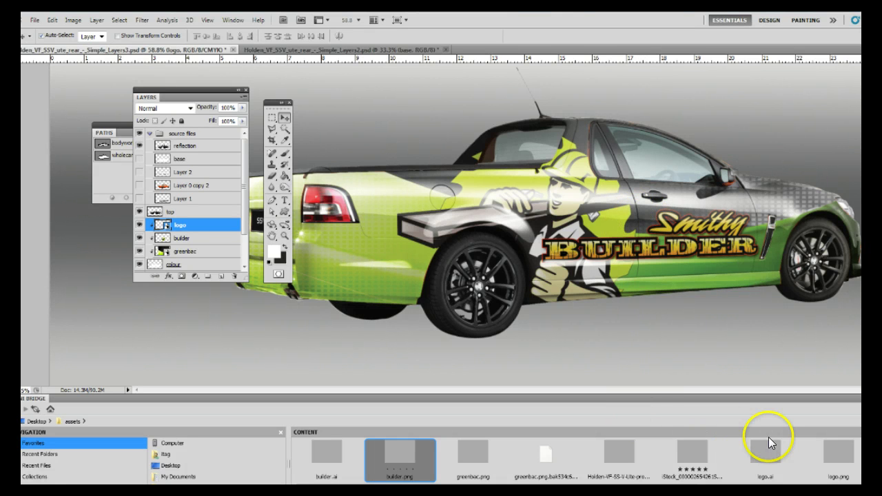
Place red_mahogany.jpg from the assets folder as a new layer directly above the greenbac layer.
click(185, 250)
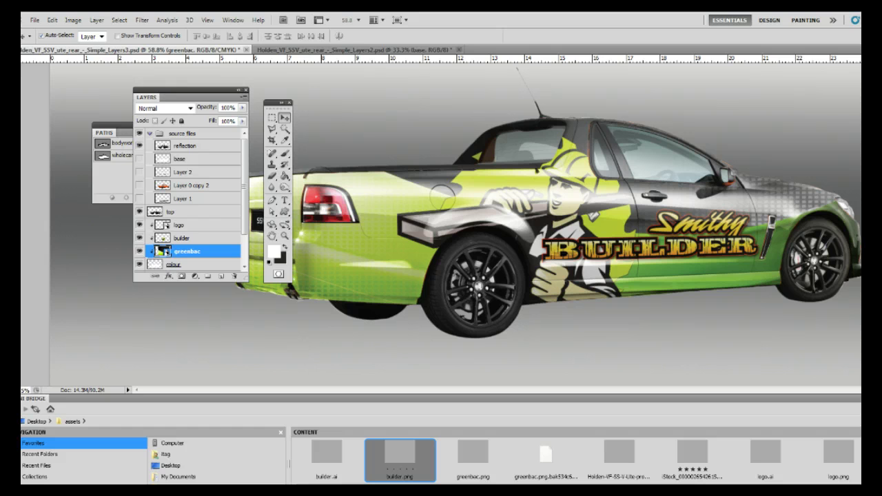
scroll(575, 460, right, 3)
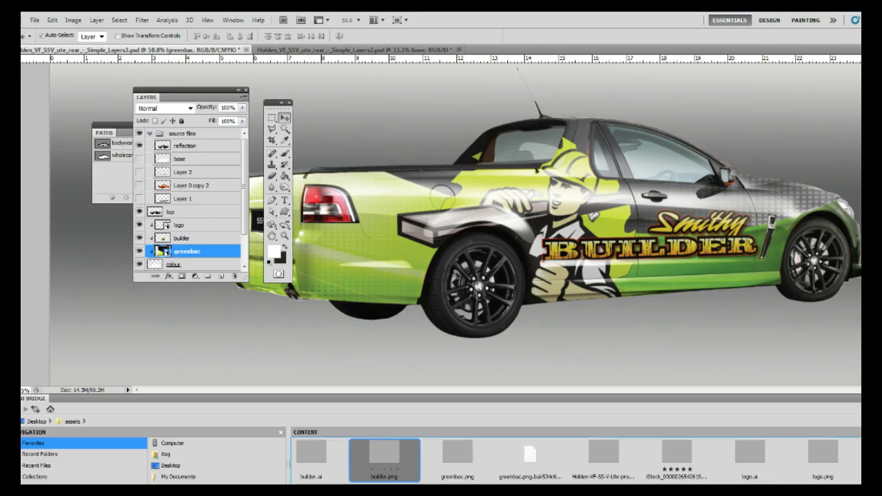
scroll(574, 460, right, 2)
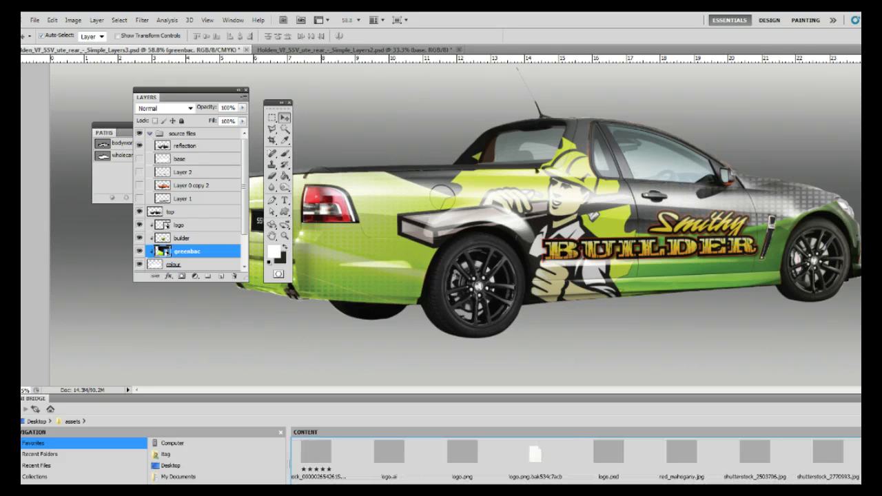
click(633, 440)
click(747, 452)
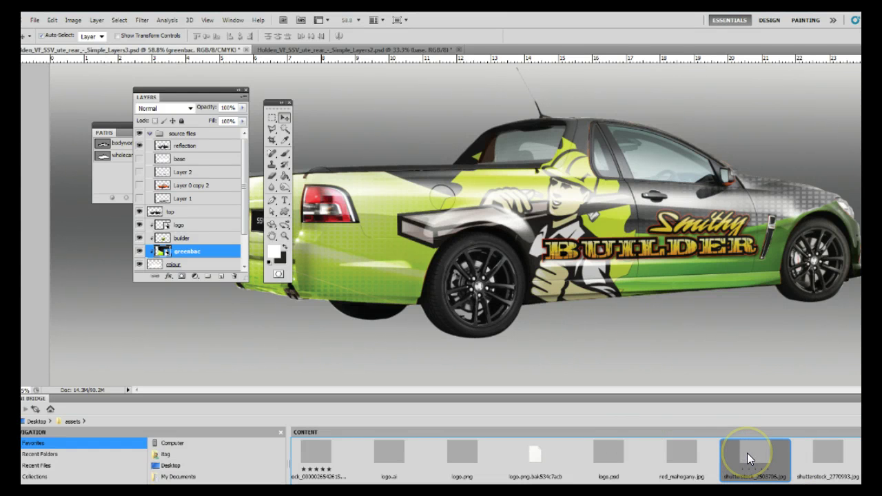
drag(747, 453, 466, 220)
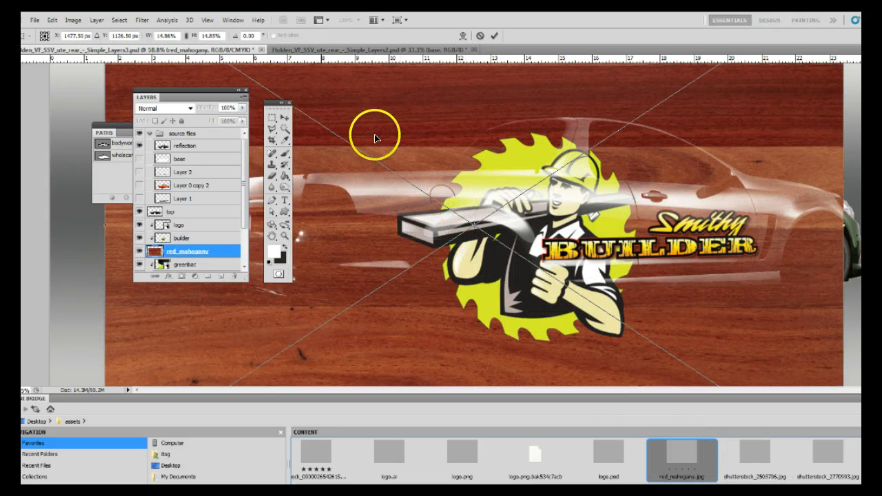
Scale the red_mahogany image to about 14.2%, position it over the whole car, and commit the placement.
click(207, 20)
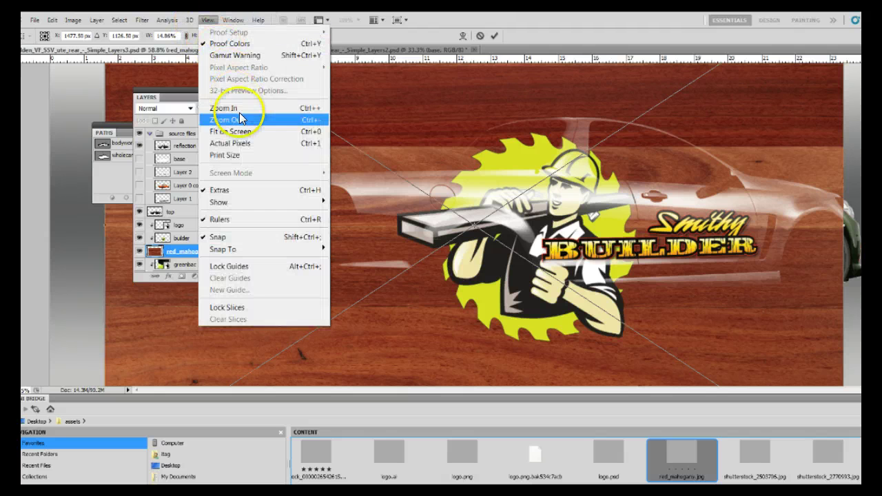
click(241, 121)
click(207, 20)
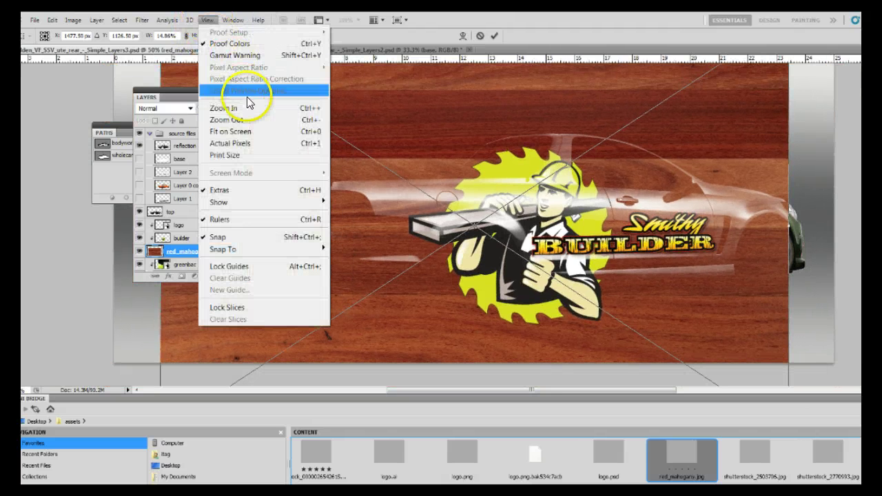
click(243, 120)
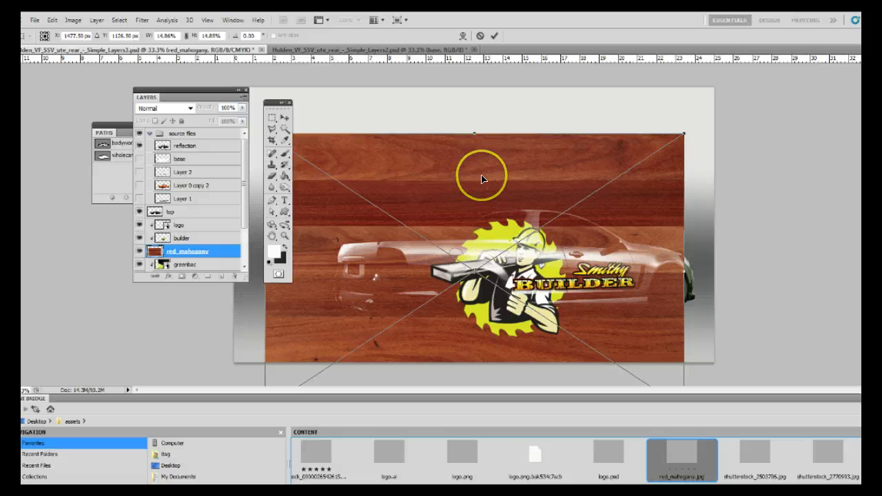
drag(482, 179, 468, 186)
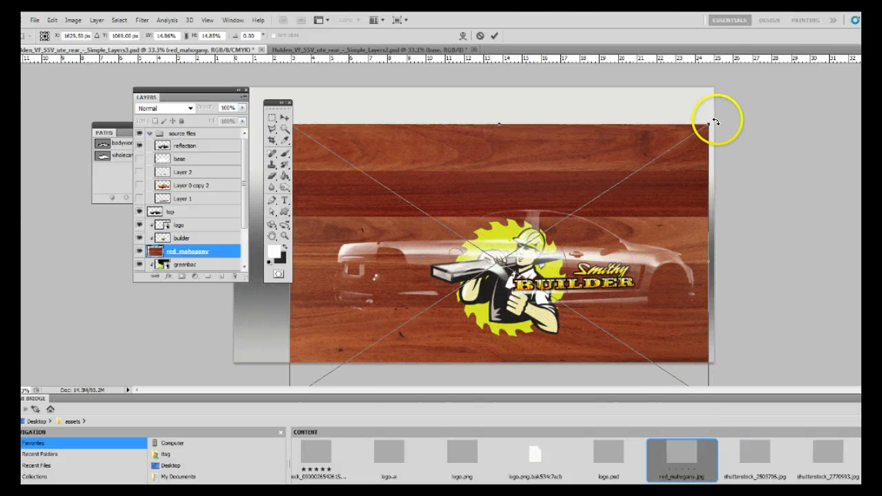
drag(710, 124, 690, 132)
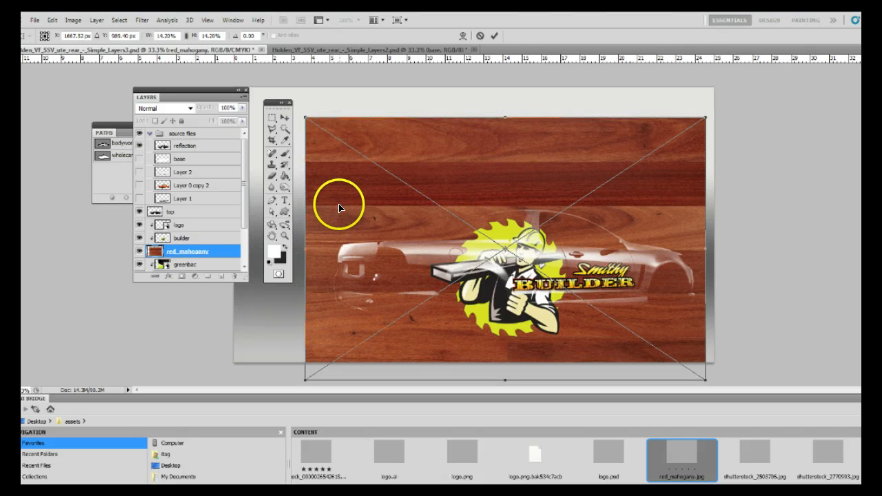
click(183, 256)
key(Return)
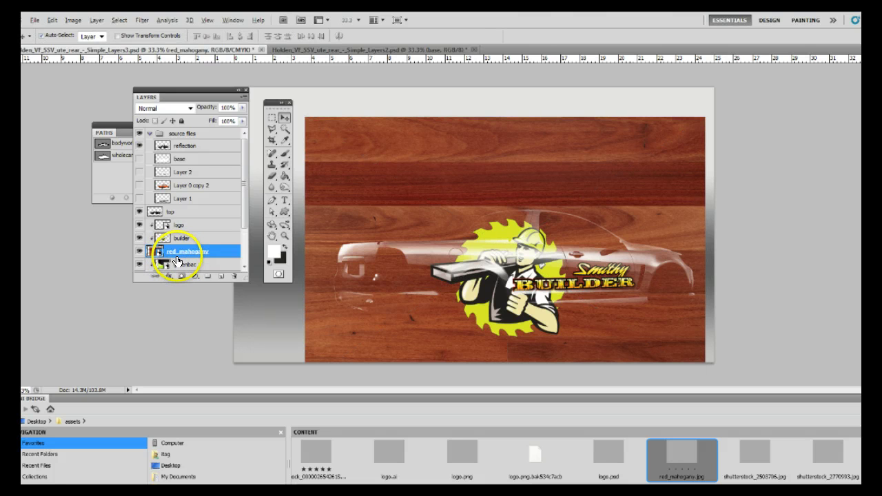
Clip the red_mahogany layer to the bodywork and hide the logo and builder layers.
alt+click(183, 257)
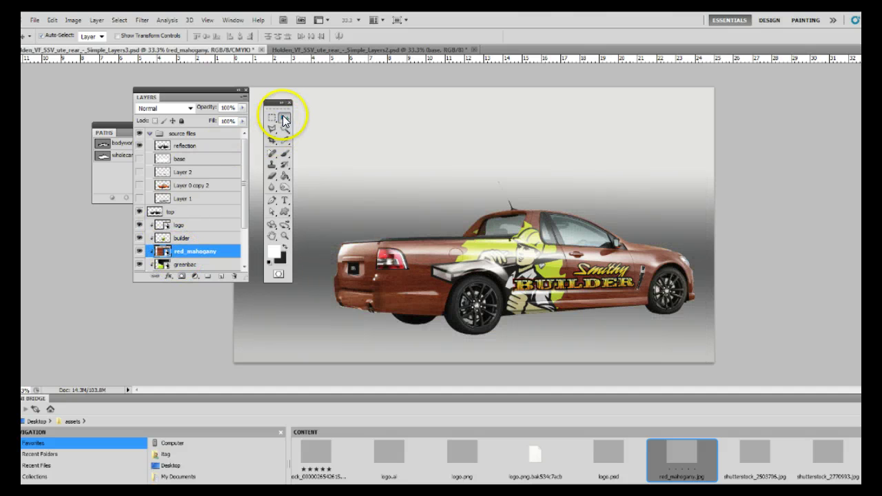
click(139, 224)
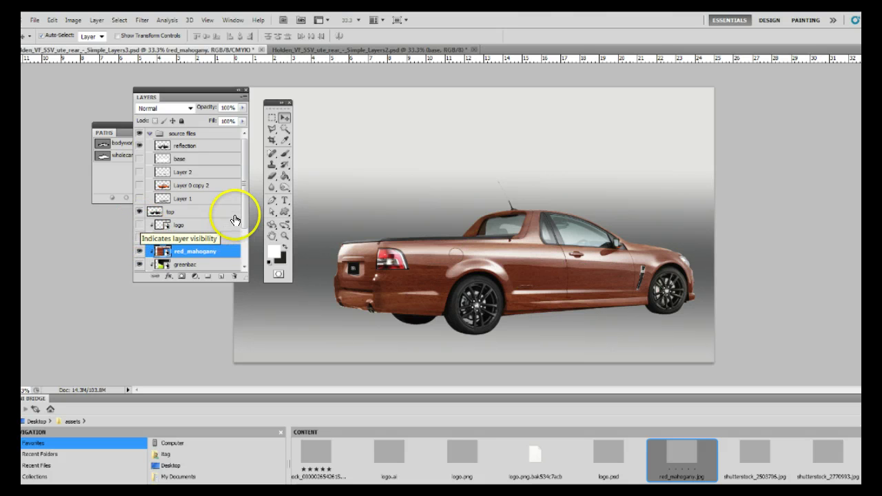
drag(242, 212, 244, 228)
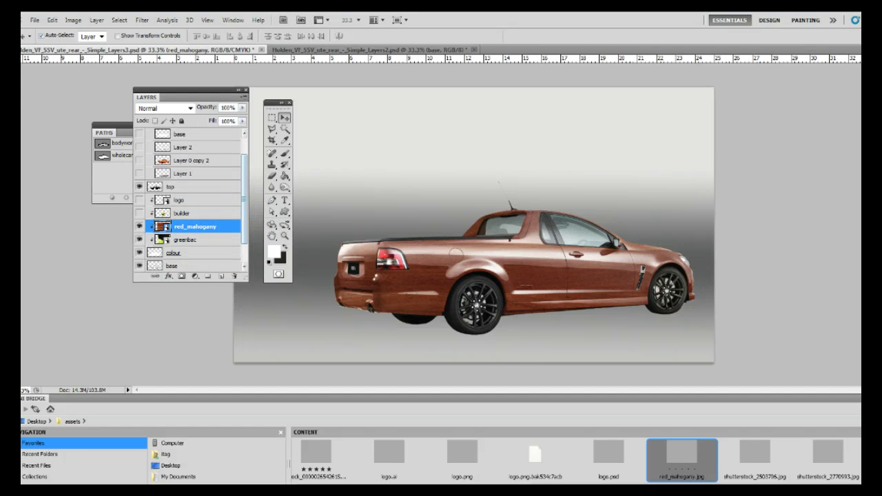